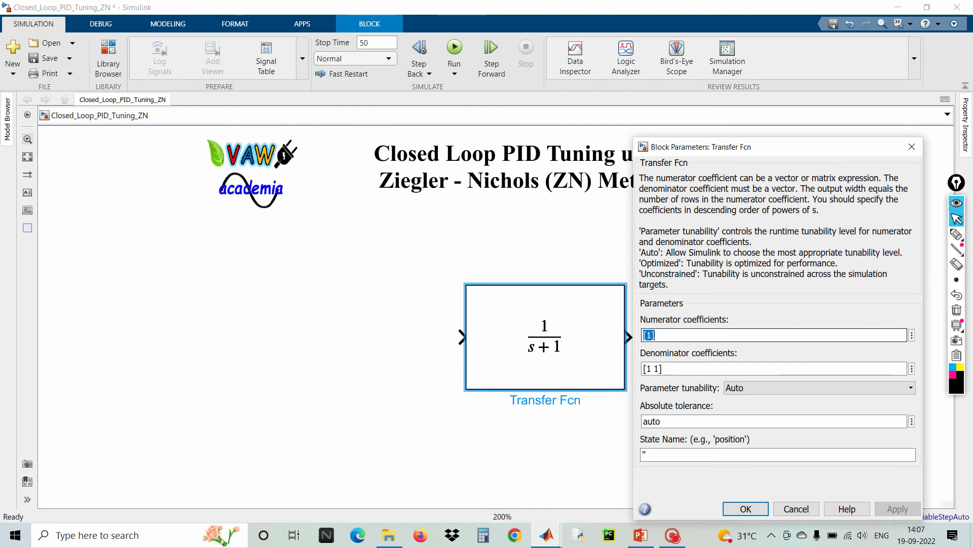
# Switch to PowerPoint to check the plant transfer function on the "Transfer Function Used" slide, and return to the Simulink model
pyautogui.press('Tab')
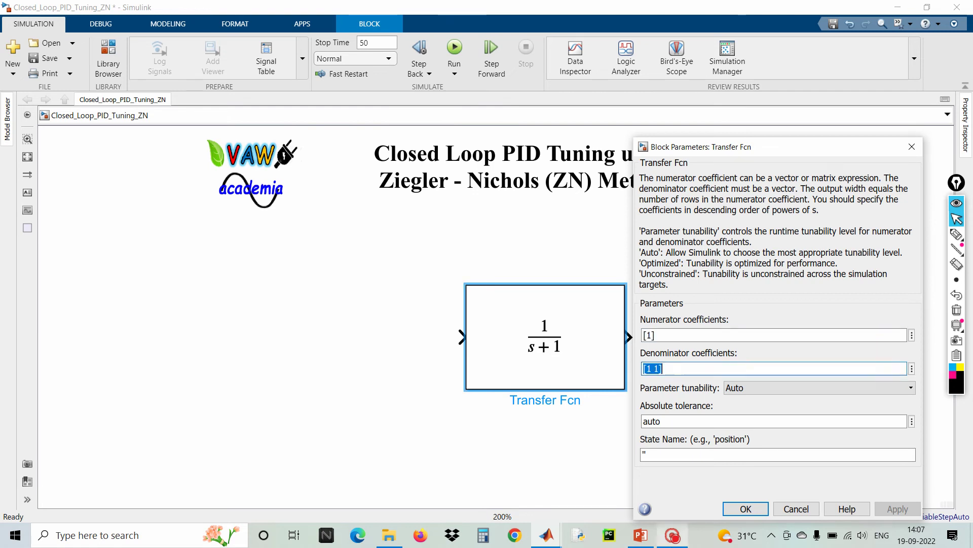
pyautogui.click(640, 537)
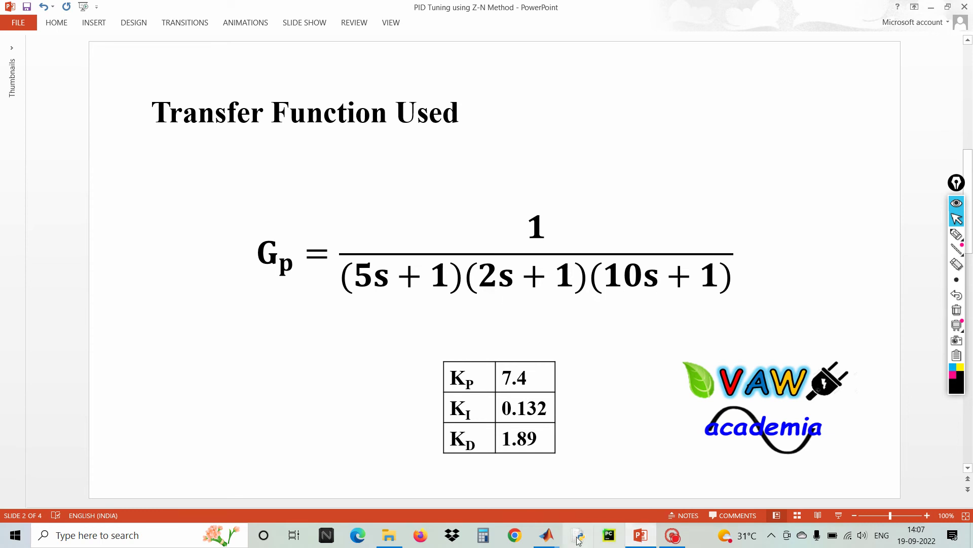
pyautogui.moveTo(548, 533)
pyautogui.click(564, 509)
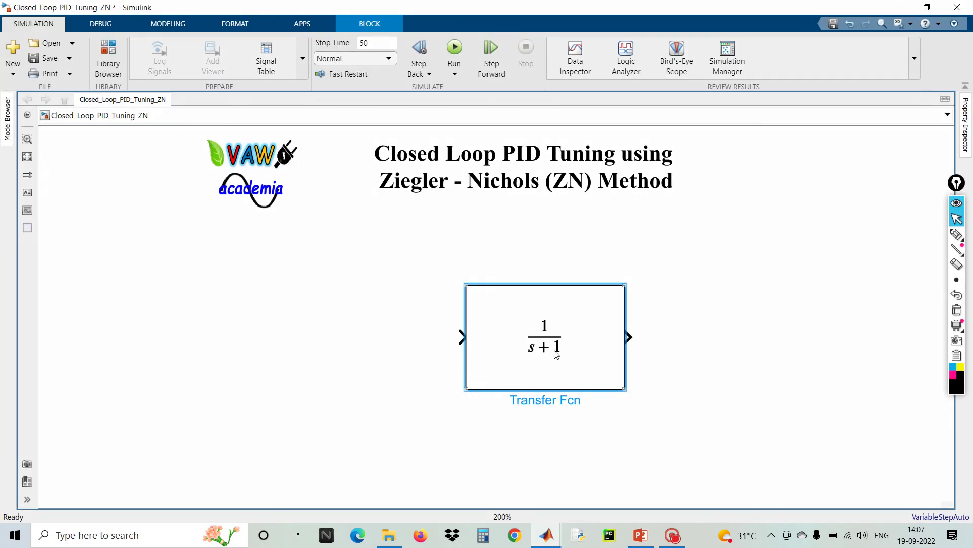
# Set the Transfer Fcn block's denominator coefficients to [100 80 17 1], and enlarge and reposition the block so the full expression fits
pyautogui.doubleClick(556, 354)
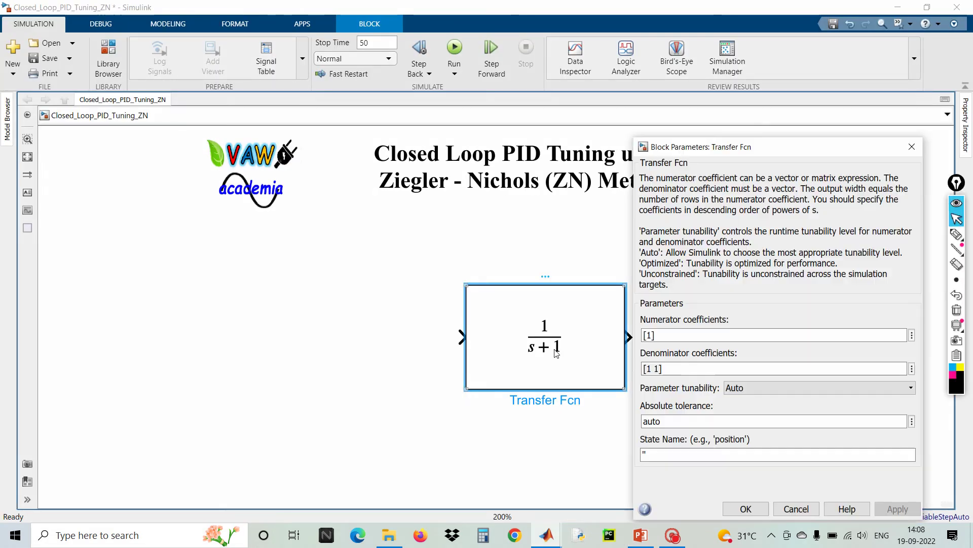
pyautogui.click(660, 368)
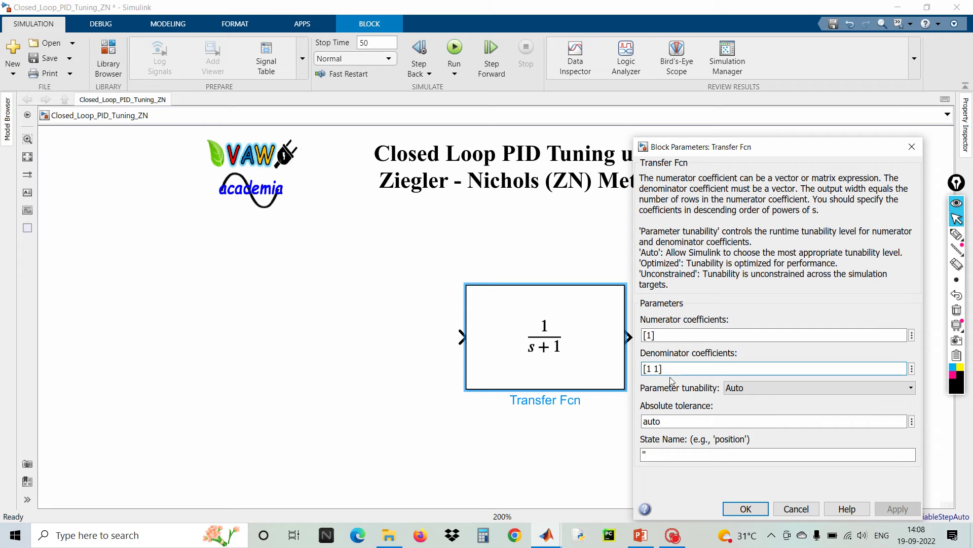
pyautogui.press('BackSpace')
pyautogui.press('BackSpace')
pyautogui.press('BackSpace')
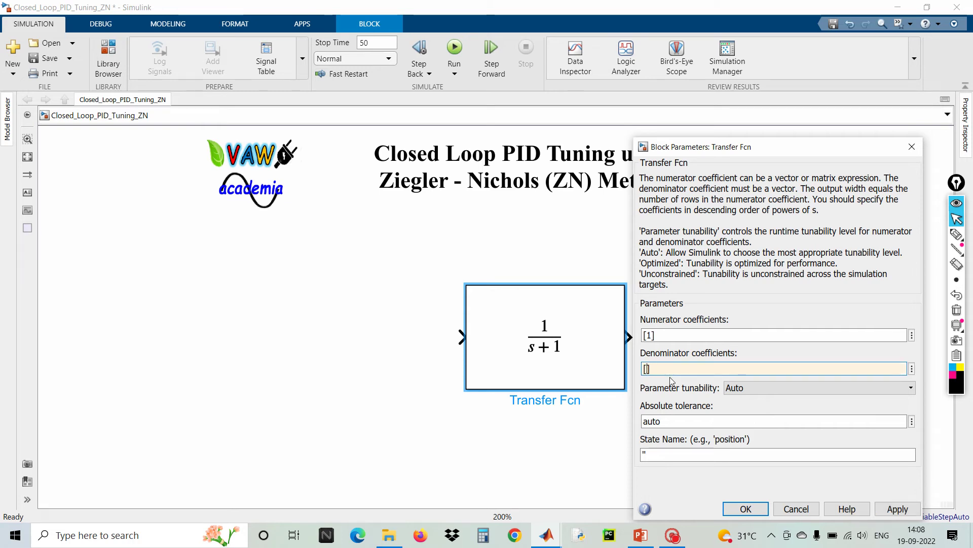
pyautogui.write('100 ')
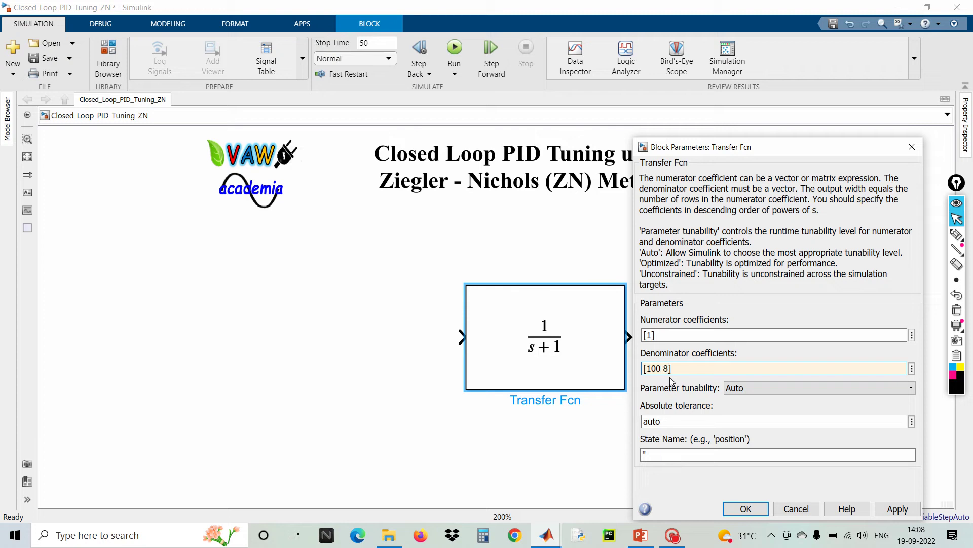
pyautogui.write('80 17')
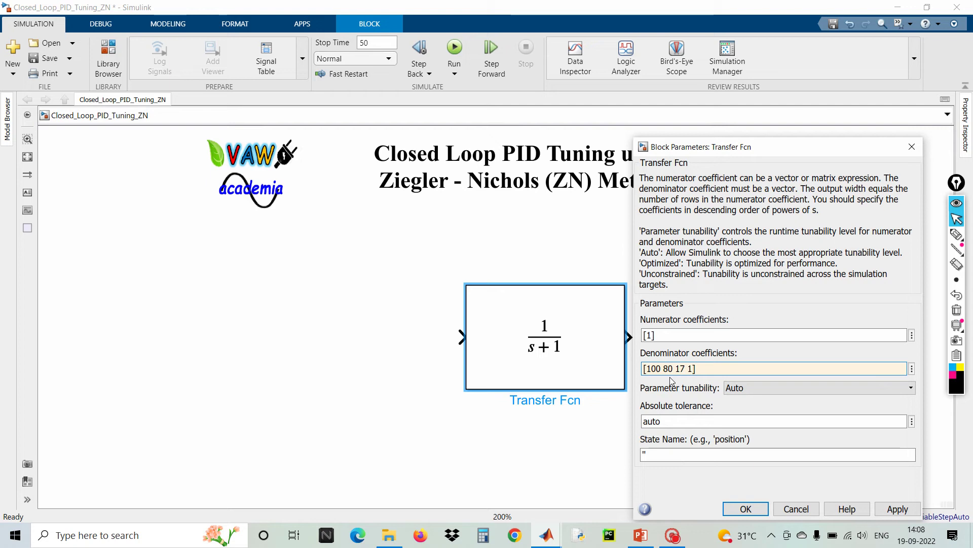
pyautogui.write(' 1')
pyautogui.click(897, 509)
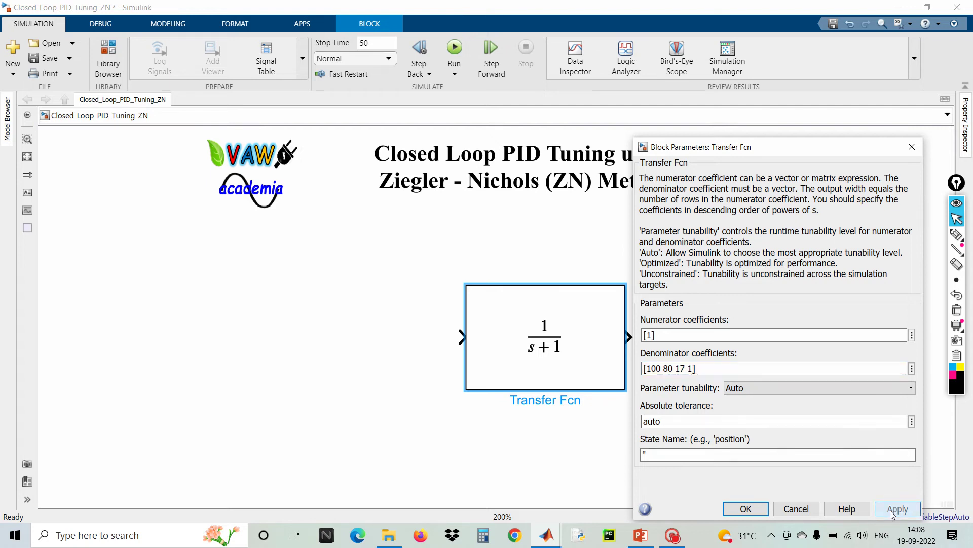
pyautogui.click(742, 512)
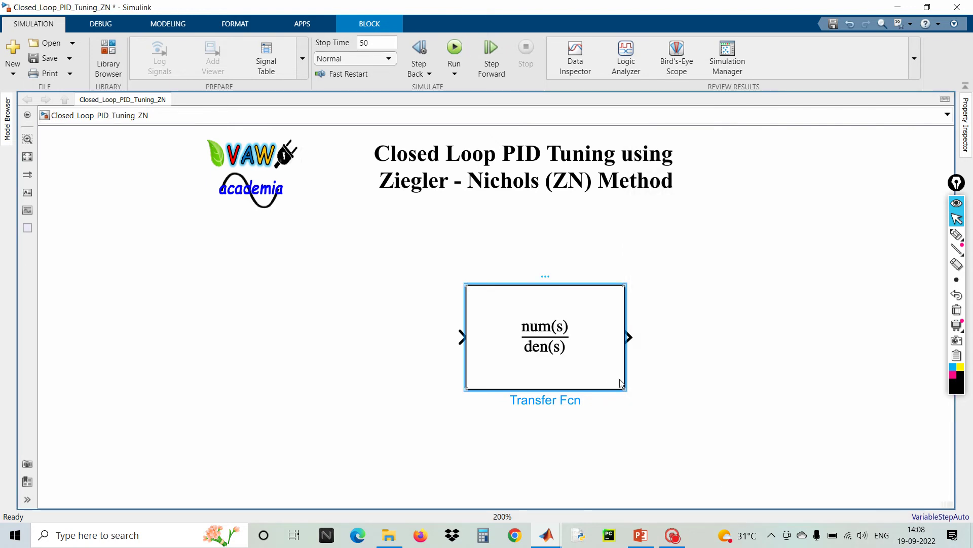
pyautogui.moveTo(620, 379); pyautogui.dragTo(669, 400)
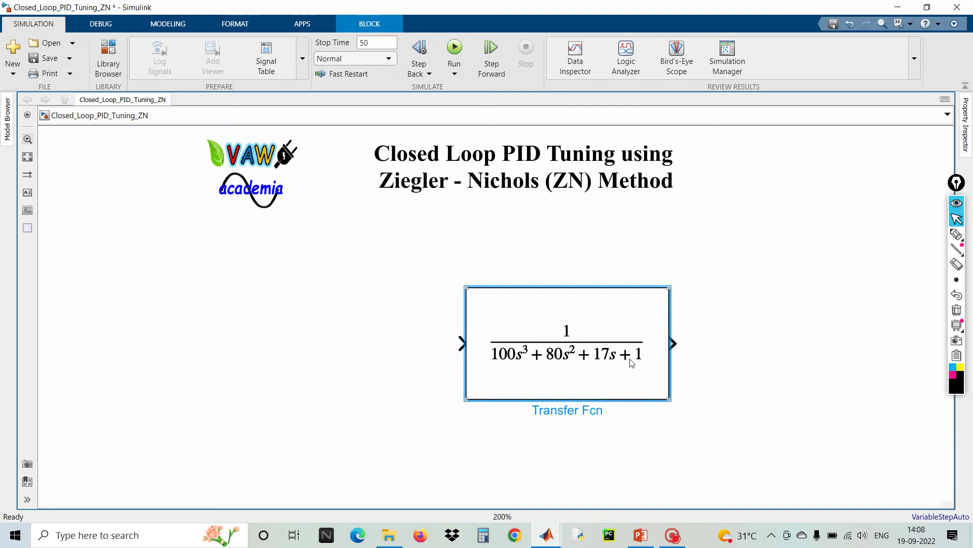
pyautogui.moveTo(631, 362); pyautogui.dragTo(642, 340)
# Add a PID Controller block in front of the Transfer Fcn block and connect its output to the Transfer Fcn input
pyautogui.doubleClick(286, 295)
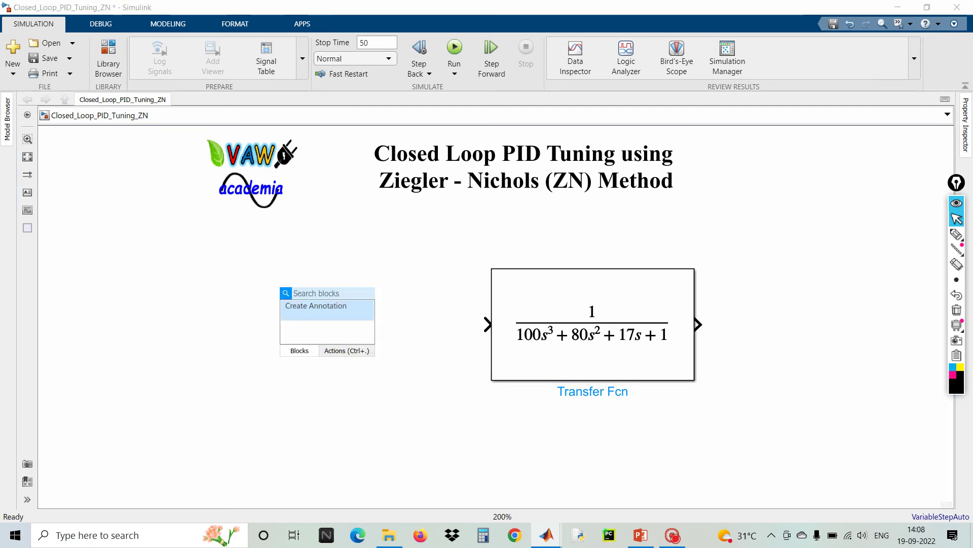
pyautogui.write('pid')
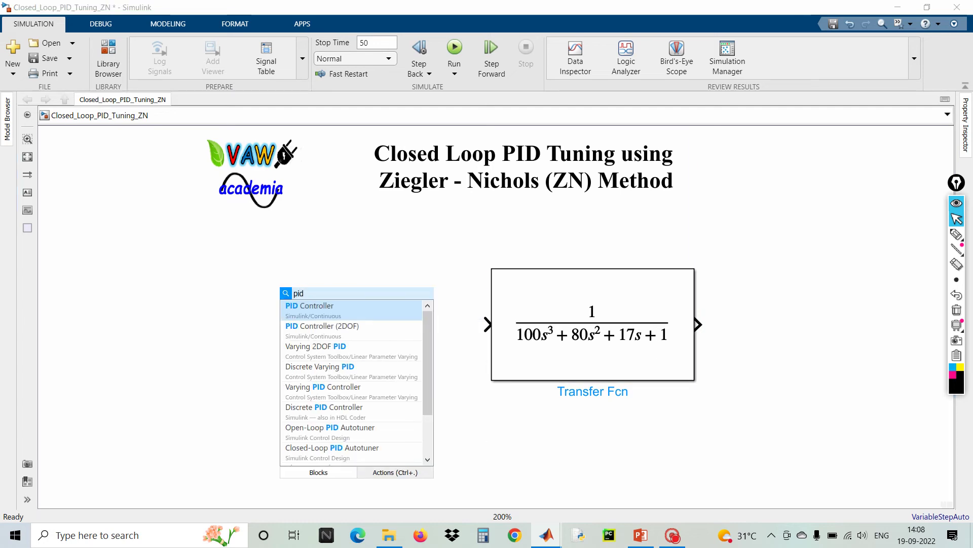
pyautogui.click(316, 318)
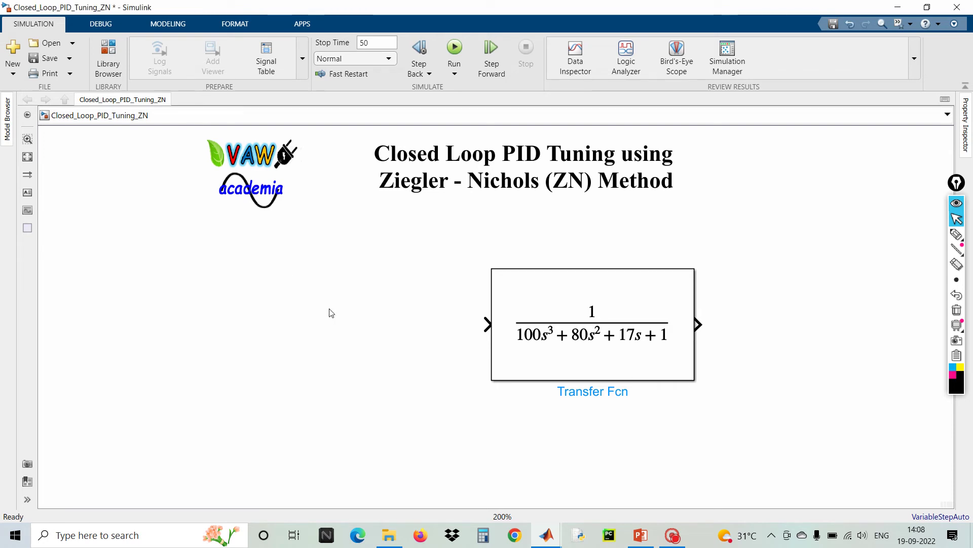
pyautogui.moveTo(302, 312); pyautogui.dragTo(428, 338)
pyautogui.click(453, 325)
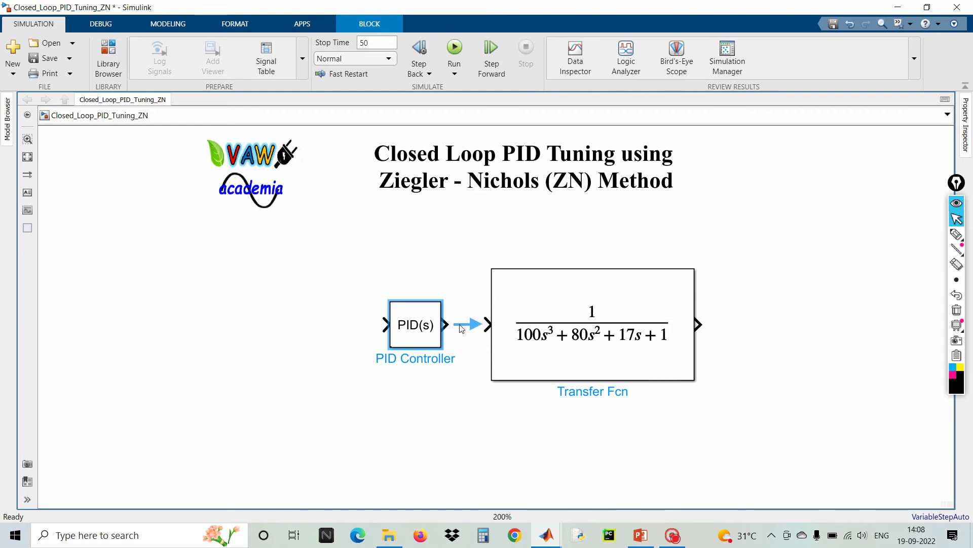
# Add a Sum block in front of the PID Controller and connect its output to the controller's input
pyautogui.doubleClick(259, 311)
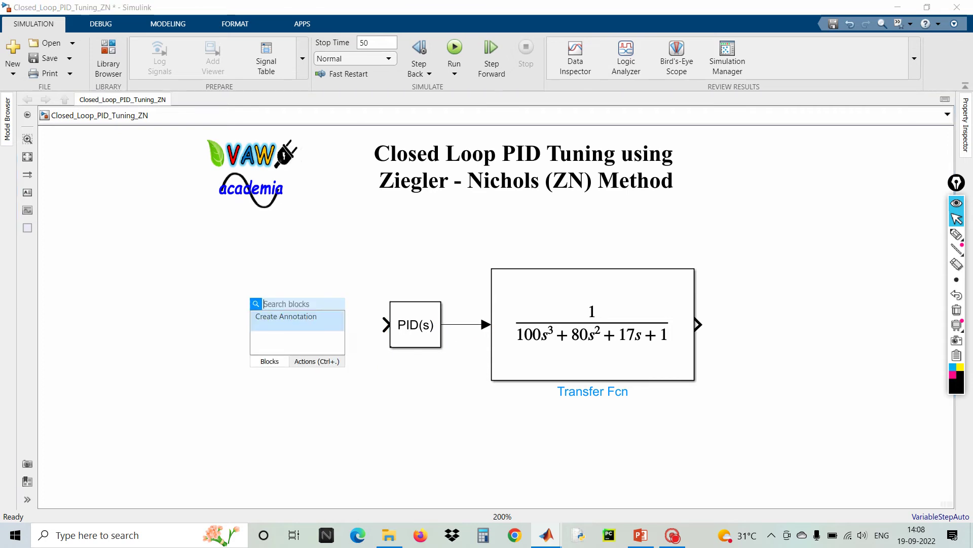
pyautogui.write('sum')
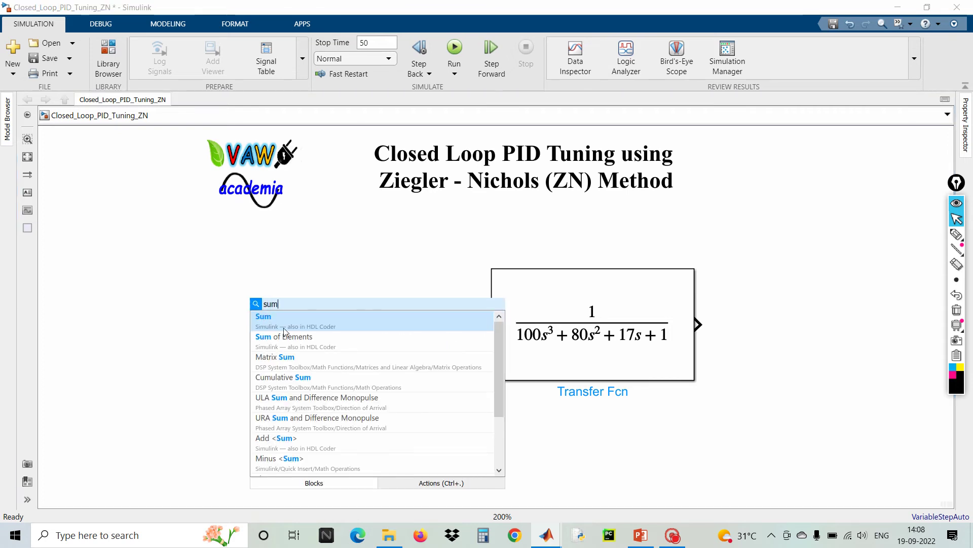
pyautogui.click(285, 329)
pyautogui.moveTo(258, 308); pyautogui.dragTo(325, 329)
pyautogui.click(354, 330)
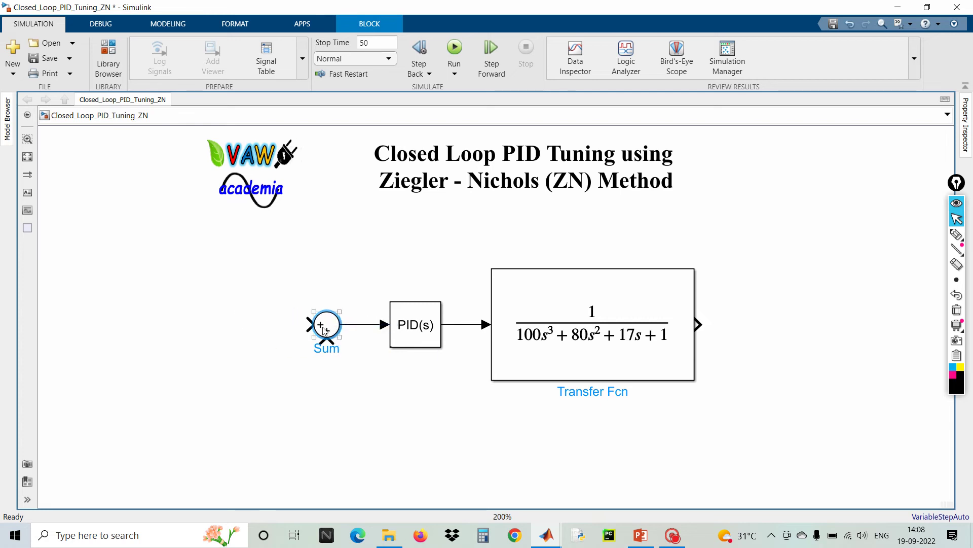
# Set the Sum block's list of signs to |+- for negative feedback
pyautogui.doubleClick(325, 330)
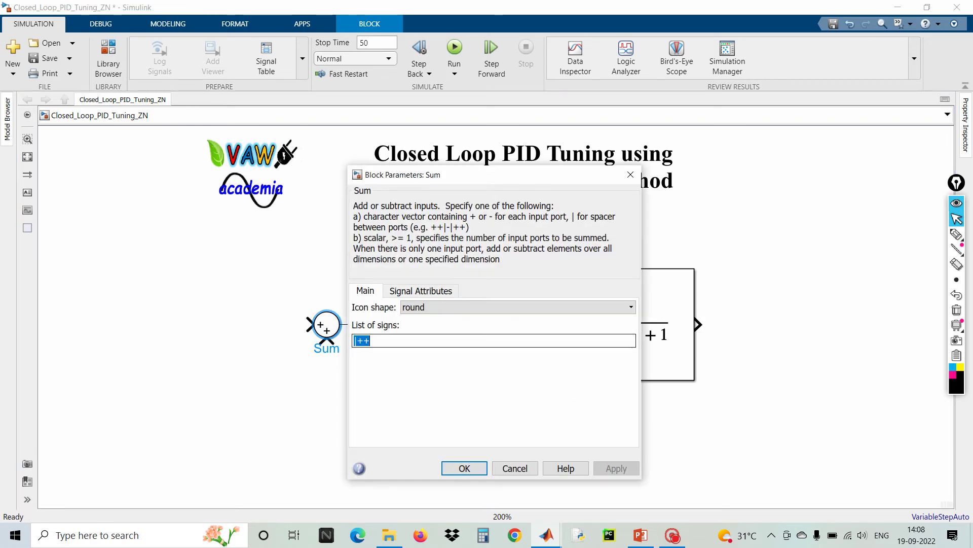
pyautogui.write('|+-')
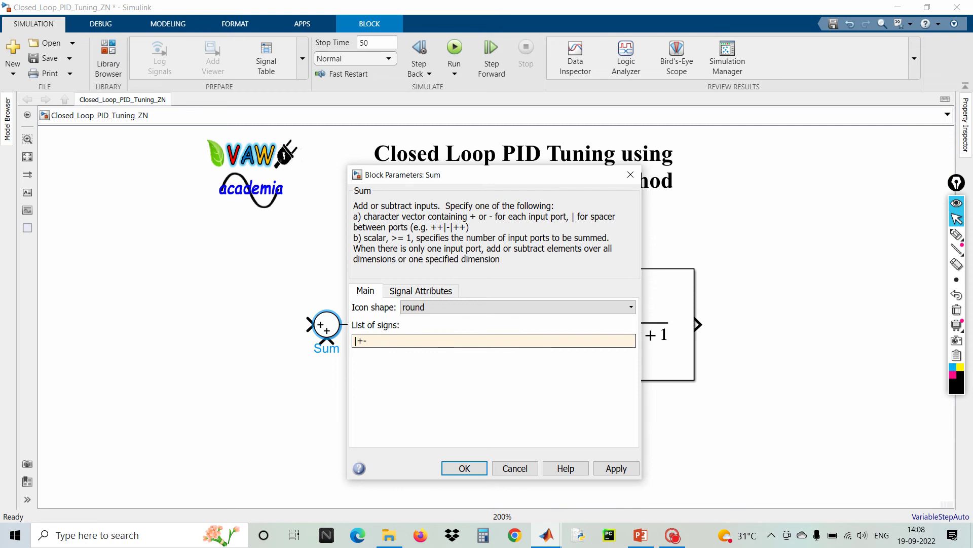
pyautogui.click(460, 469)
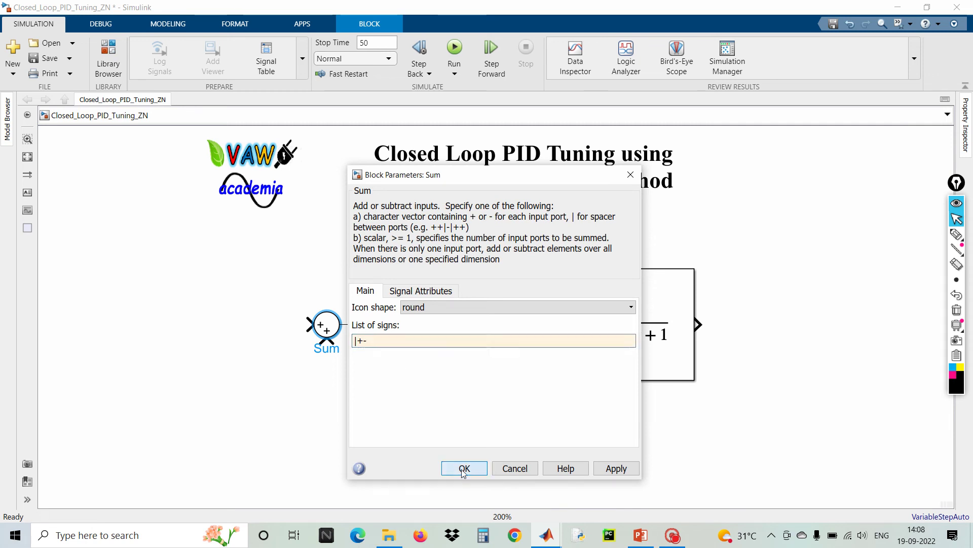
# Add a Step source connected to the Sum block's positive input, and review its parameters without changing them
pyautogui.doubleClick(240, 350)
pyautogui.write('step')
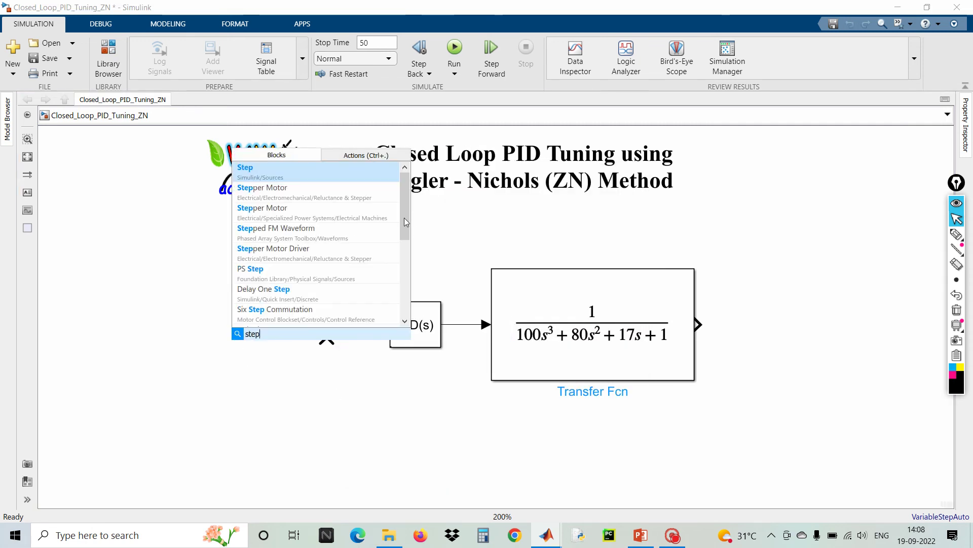
pyautogui.click(318, 172)
pyautogui.moveTo(237, 356); pyautogui.dragTo(244, 331)
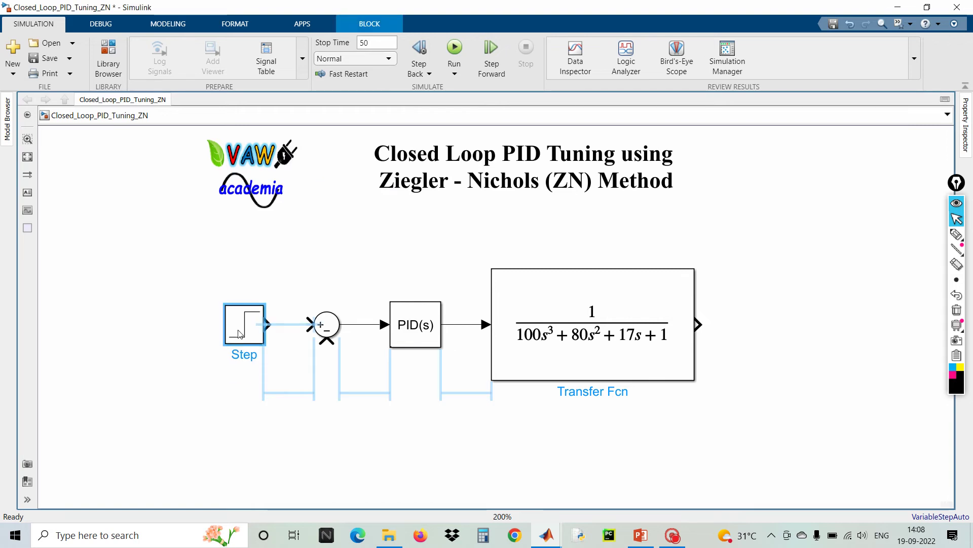
pyautogui.click(297, 330)
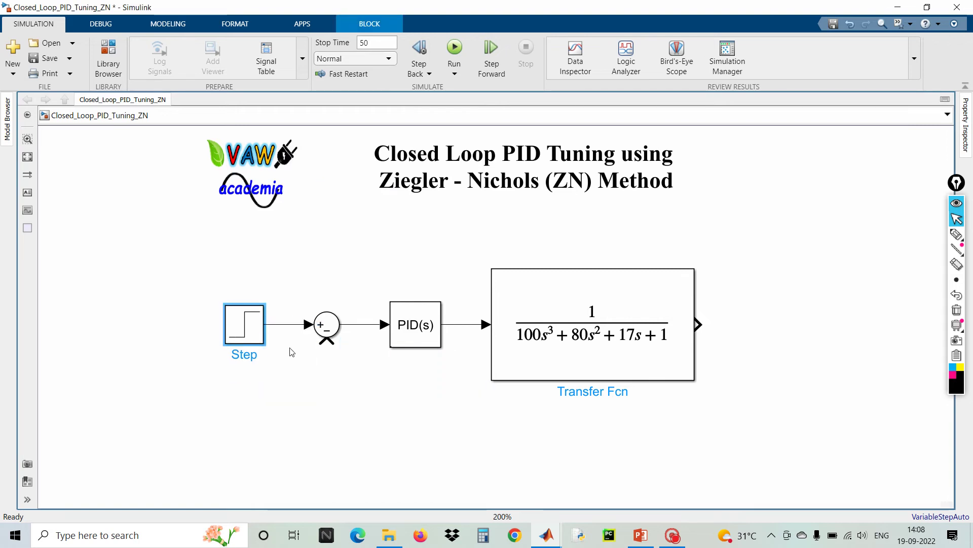
pyautogui.doubleClick(249, 325)
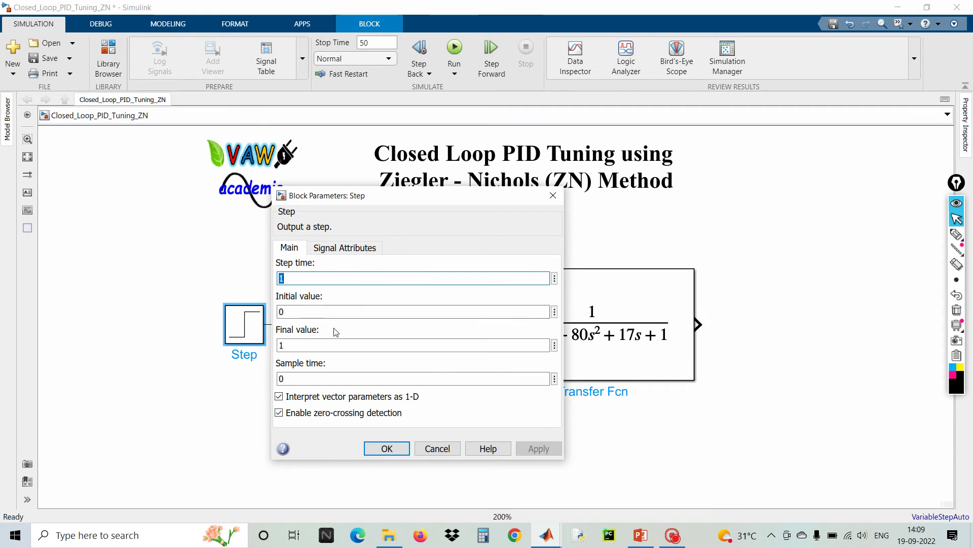
pyautogui.click(396, 451)
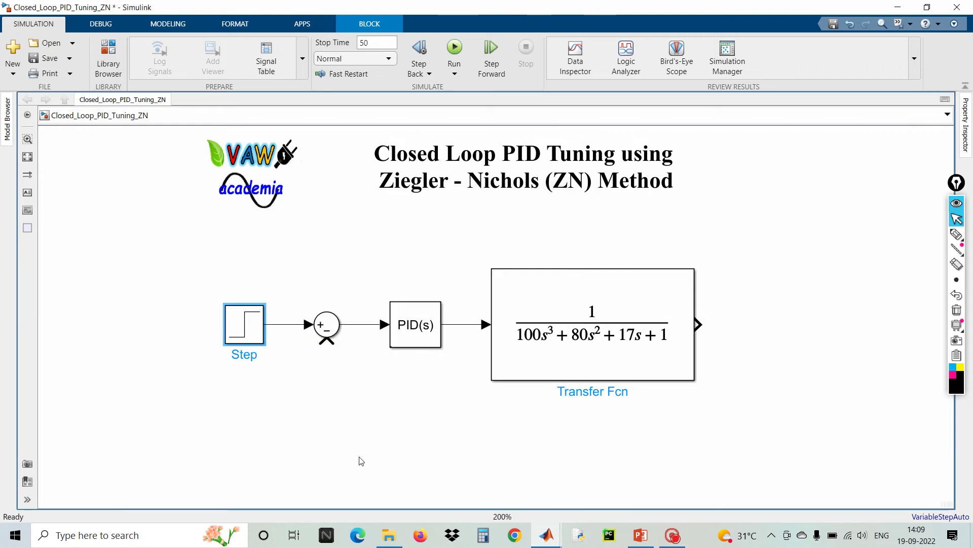
# Add a Scope connected to the Transfer Fcn output, and route that output back to the Sum block's negative input
pyautogui.doubleClick(433, 400)
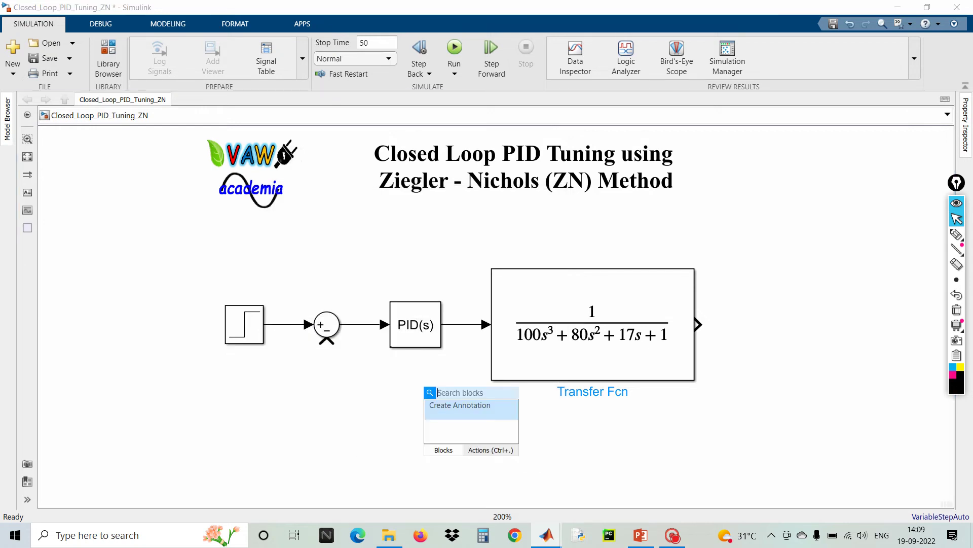
pyautogui.write('scop')
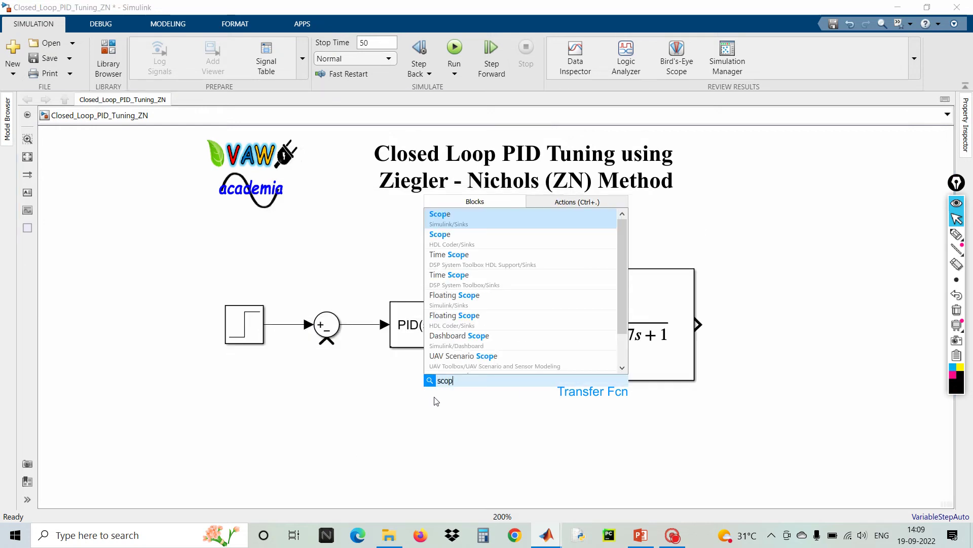
pyautogui.press('Return')
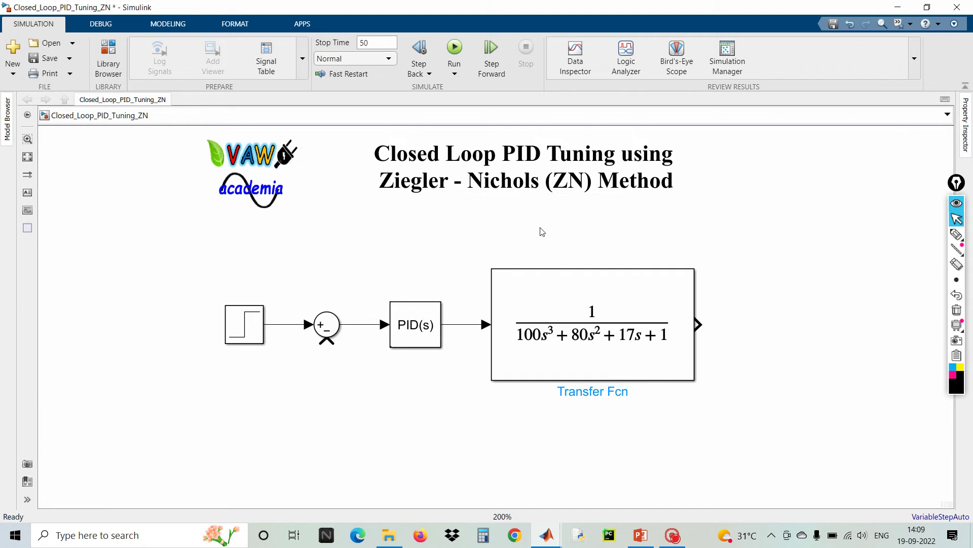
pyautogui.moveTo(451, 401); pyautogui.dragTo(751, 325)
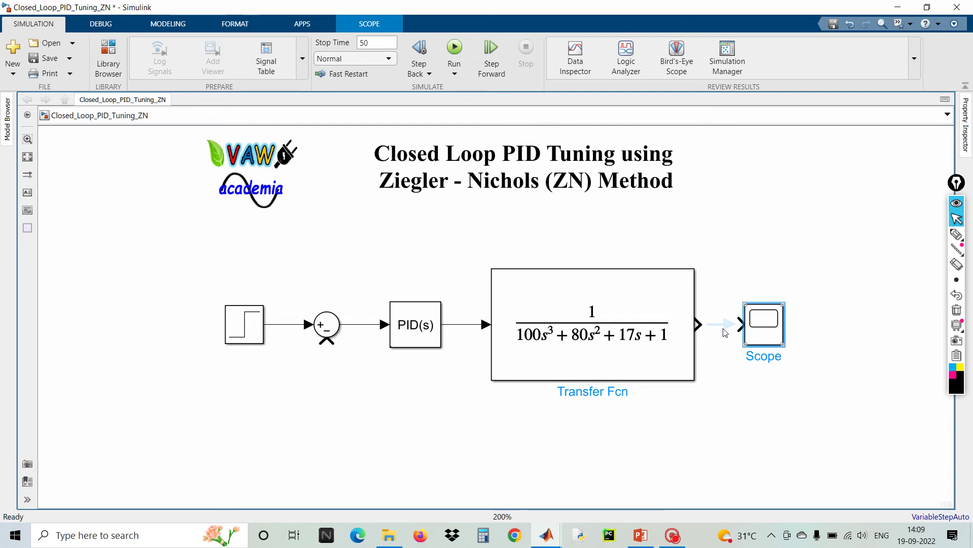
pyautogui.click(741, 324)
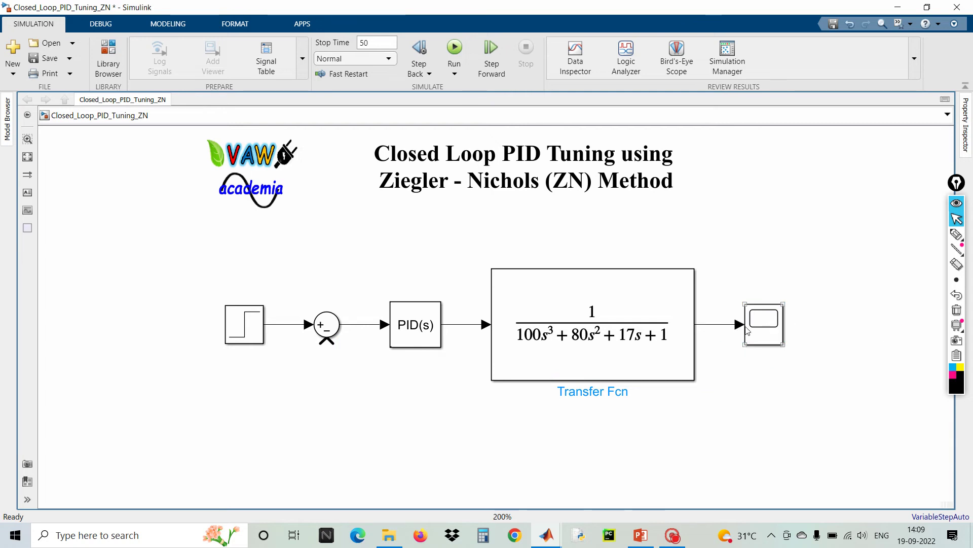
pyautogui.moveTo(327, 341); pyautogui.dragTo(718, 324)
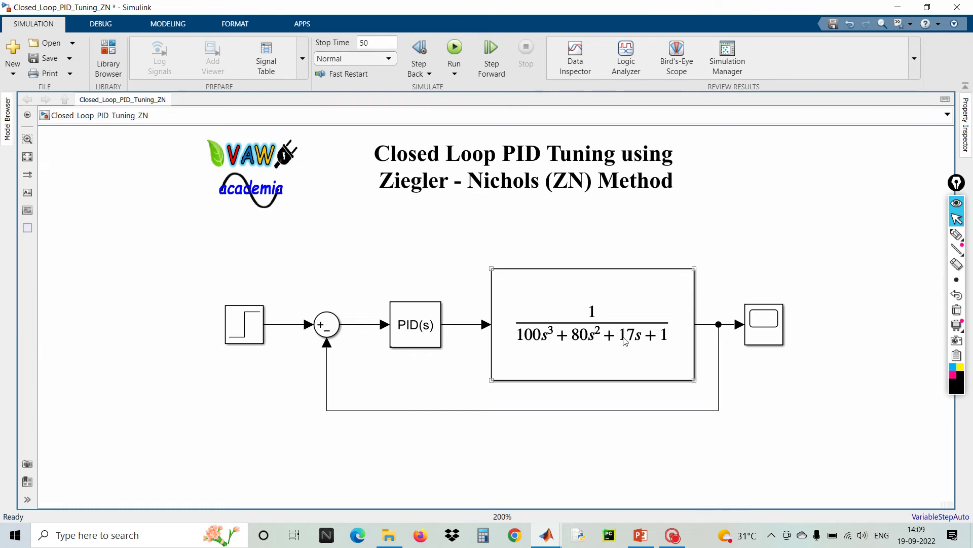
# Show the block names of the Transfer Fcn, PID Controller, Sum, Step and Scope blocks
pyautogui.click(608, 319)
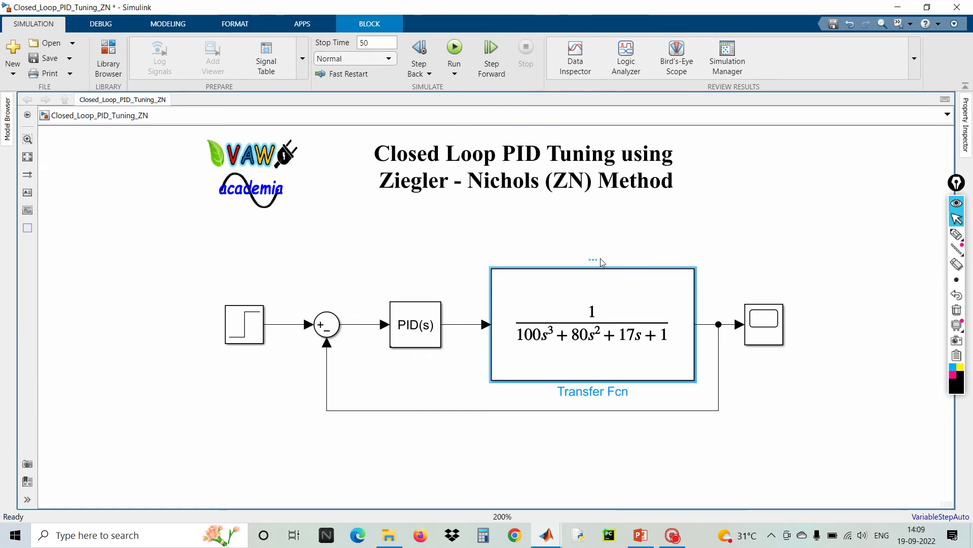
pyautogui.click(417, 328)
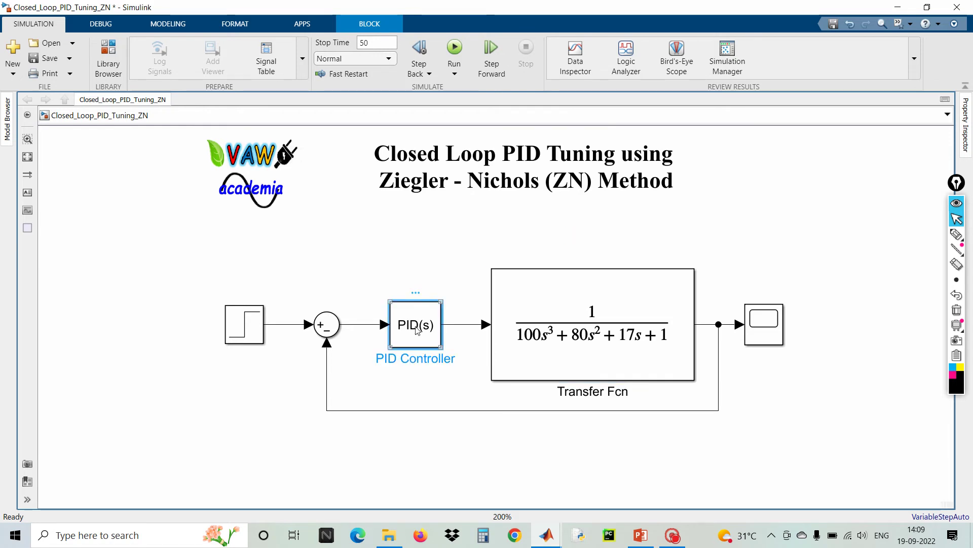
pyautogui.click(334, 326)
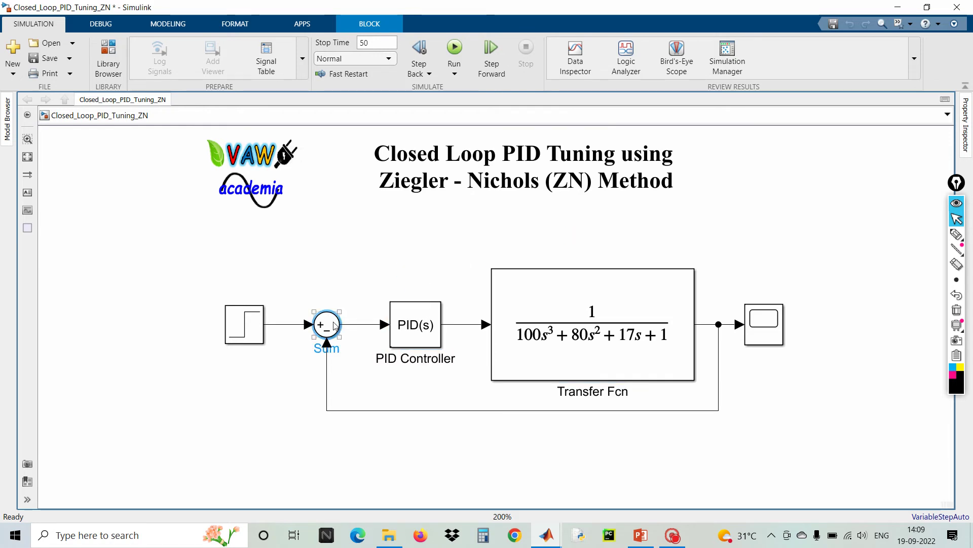
pyautogui.click(341, 297)
pyautogui.click(256, 330)
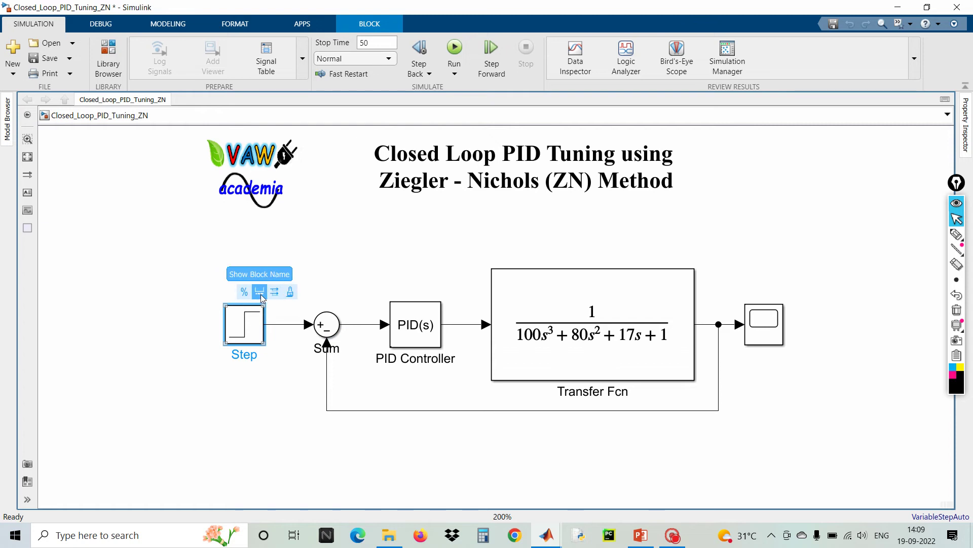
pyautogui.click(260, 296)
pyautogui.click(759, 310)
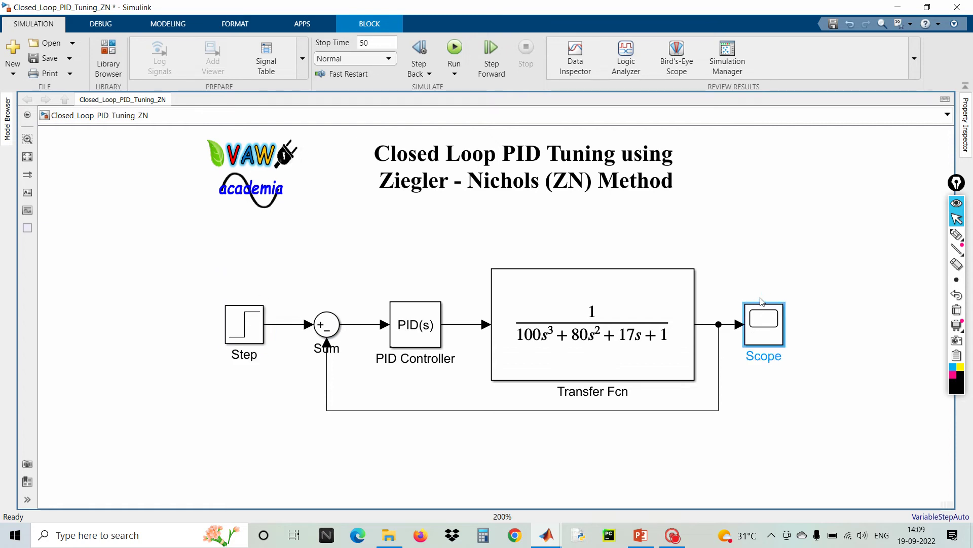
pyautogui.moveTo(761, 294)
pyautogui.click(776, 273)
pyautogui.click(816, 395)
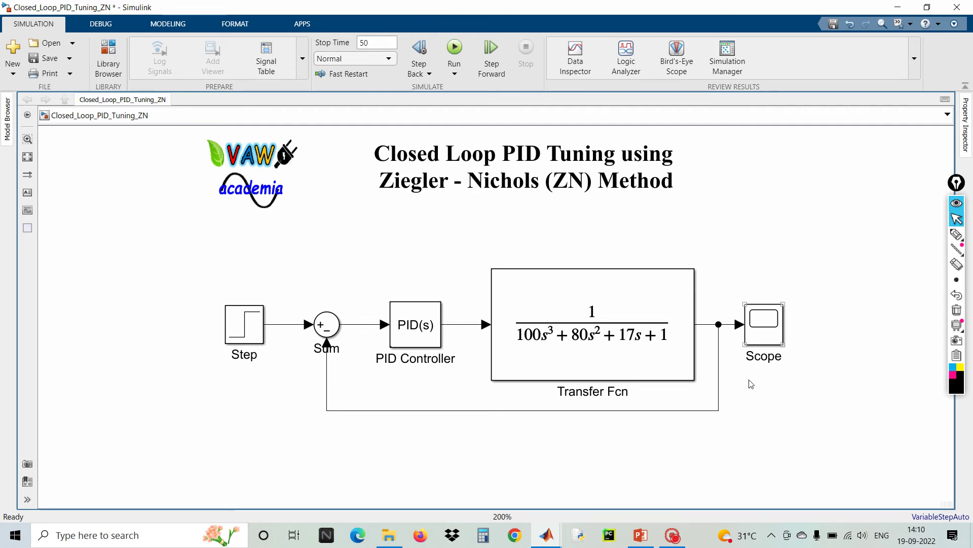
# Open the PID Controller's block parameters and move the dialog clear of the model's lower edge
pyautogui.click(390, 326)
pyautogui.click(419, 330)
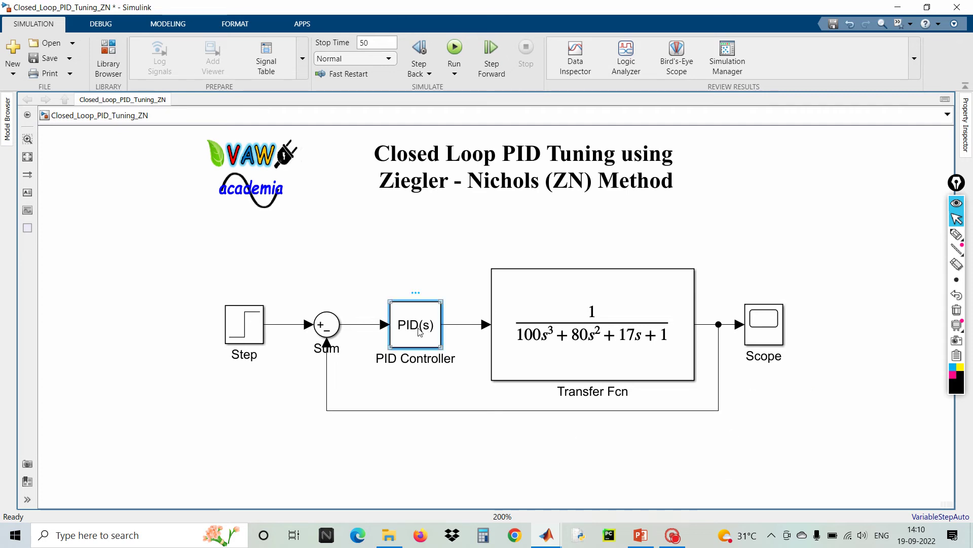
pyautogui.doubleClick(419, 331)
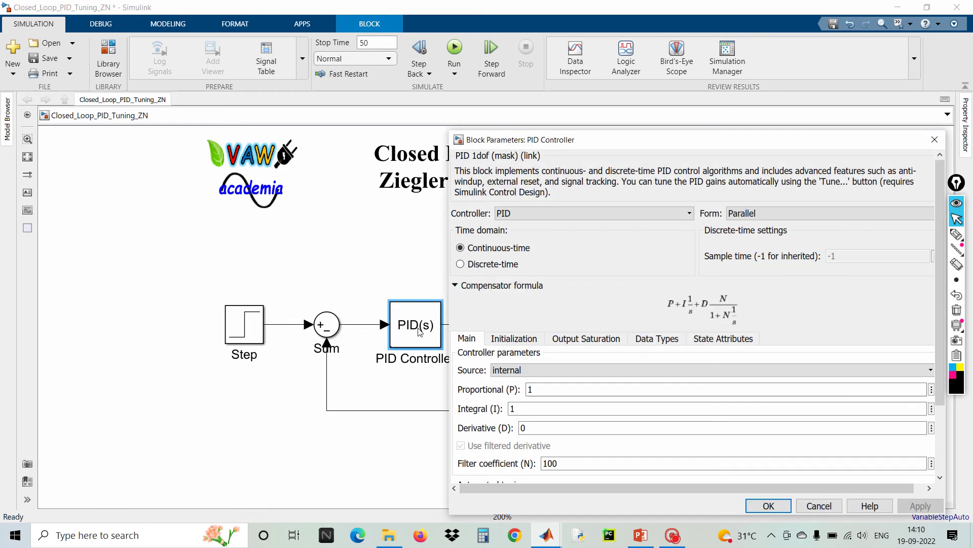
pyautogui.moveTo(579, 18); pyautogui.dragTo(476, 91)
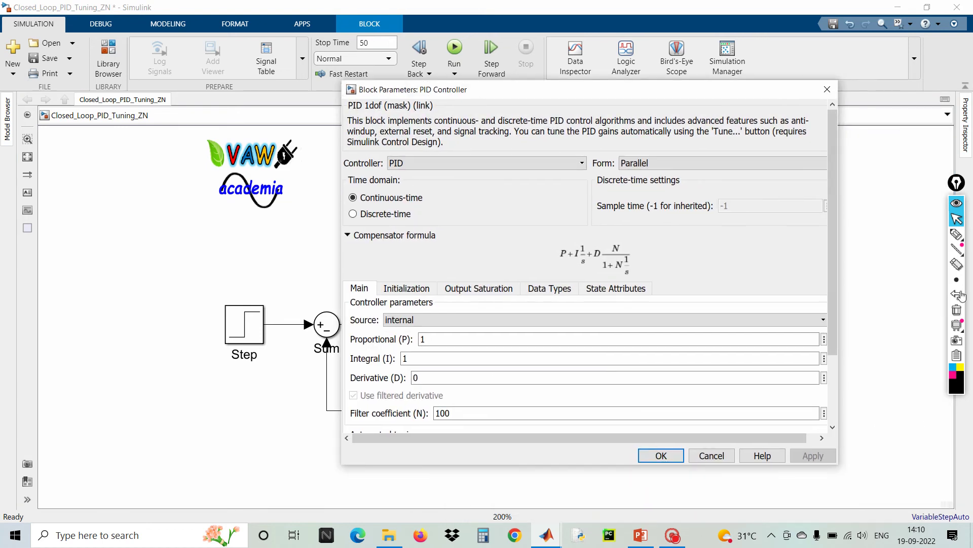
# Circle the proportional and integral gain labels with the screen pen, and clear the markings
pyautogui.click(957, 234)
pyautogui.moveTo(349, 346)
pyautogui.mouseDown()
pyautogui.moveTo(396, 352)
pyautogui.moveTo(364, 332)
pyautogui.moveTo(409, 373)
pyautogui.moveTo(358, 366)
pyautogui.mouseUp()
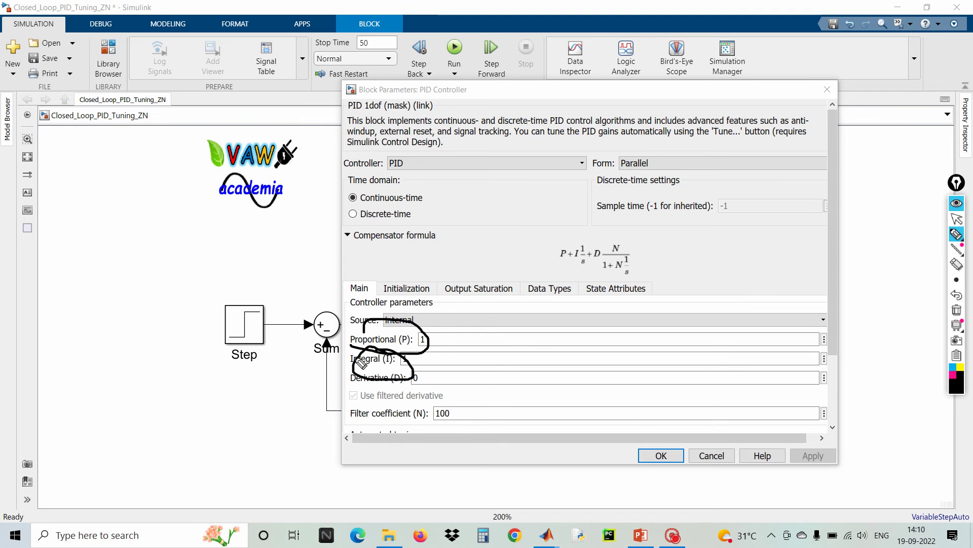
pyautogui.click(957, 310)
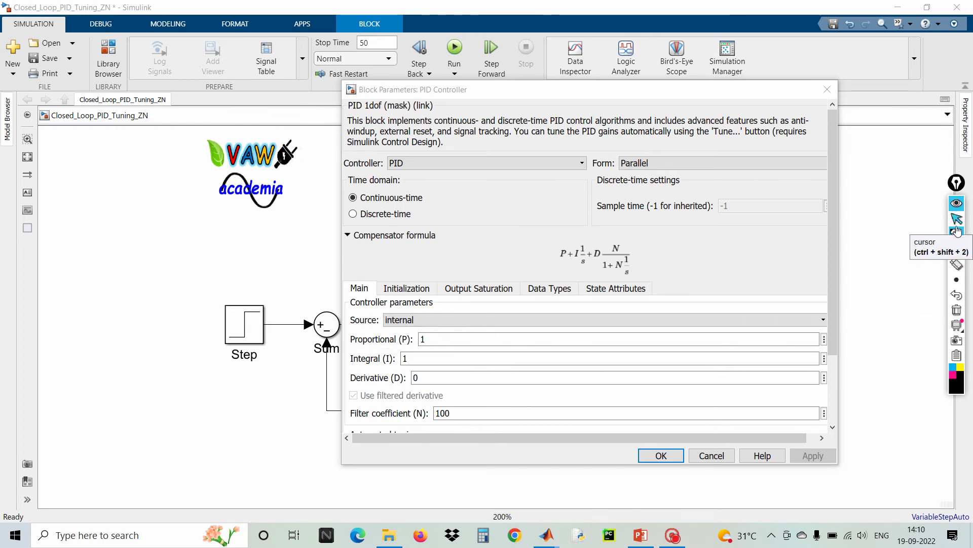
pyautogui.click(956, 224)
# Set the PID Controller's integral gain to 0 and apply the change
pyautogui.doubleClick(405, 359)
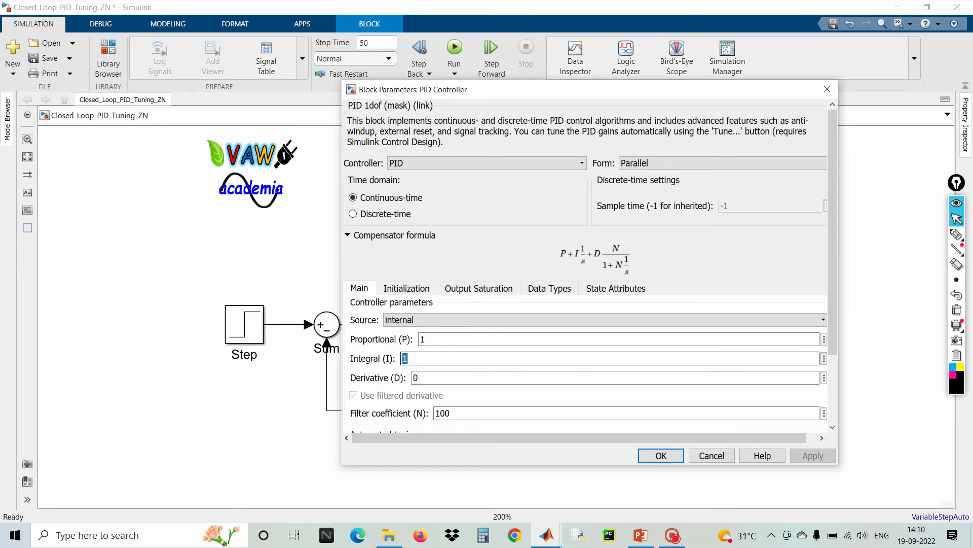
pyautogui.press('BackSpace')
pyautogui.write('0')
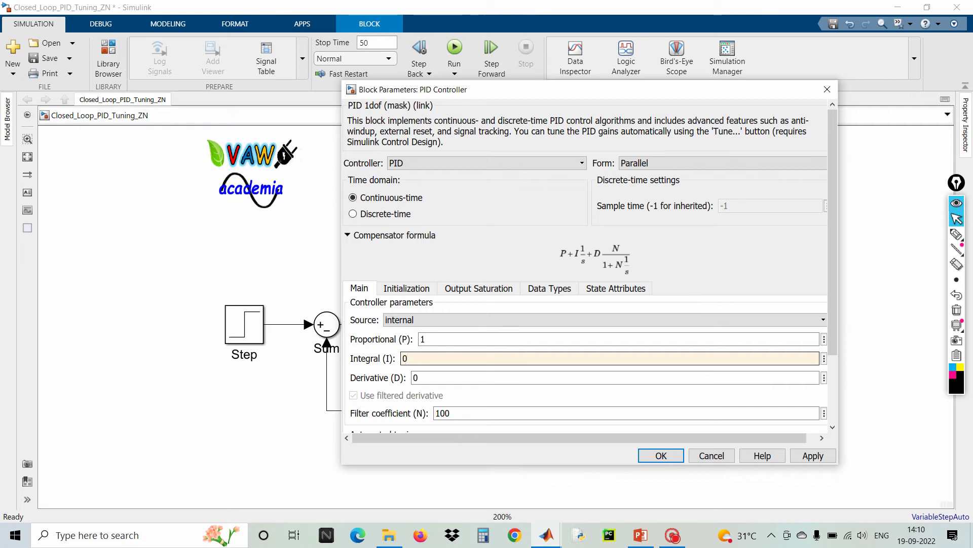
pyautogui.click(820, 456)
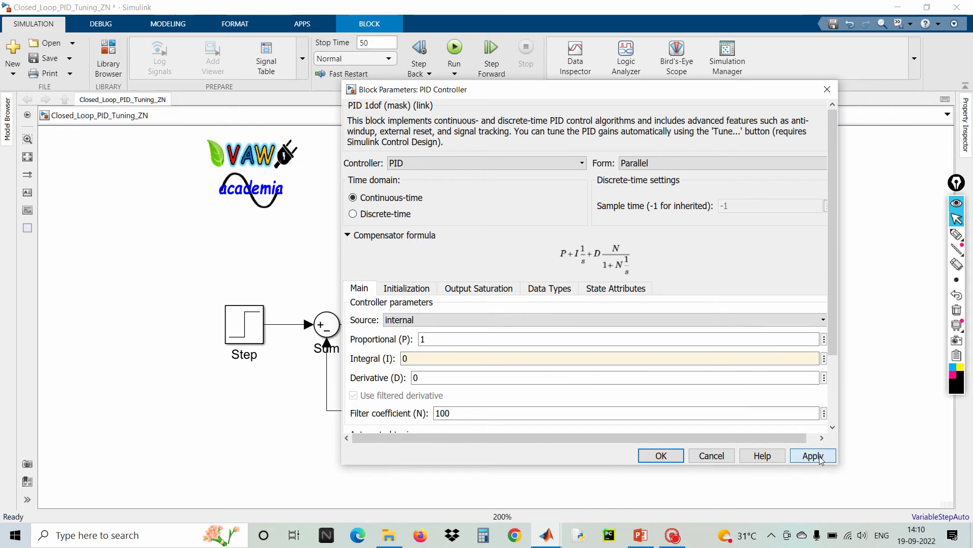
pyautogui.click(662, 455)
pyautogui.click(530, 457)
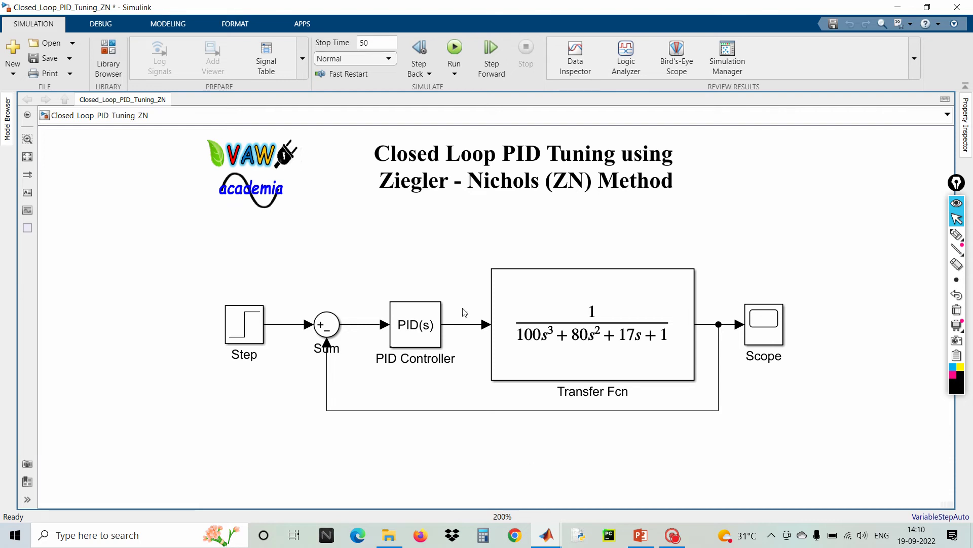
# Review the proportional, integral and derivative gains in the PID Controller's parameters without changing them
pyautogui.click(424, 329)
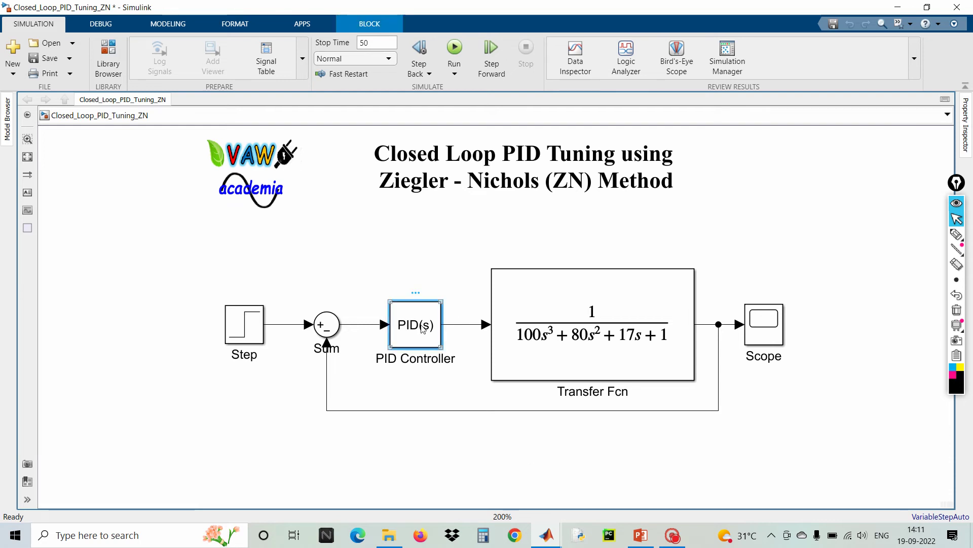
pyautogui.doubleClick(424, 330)
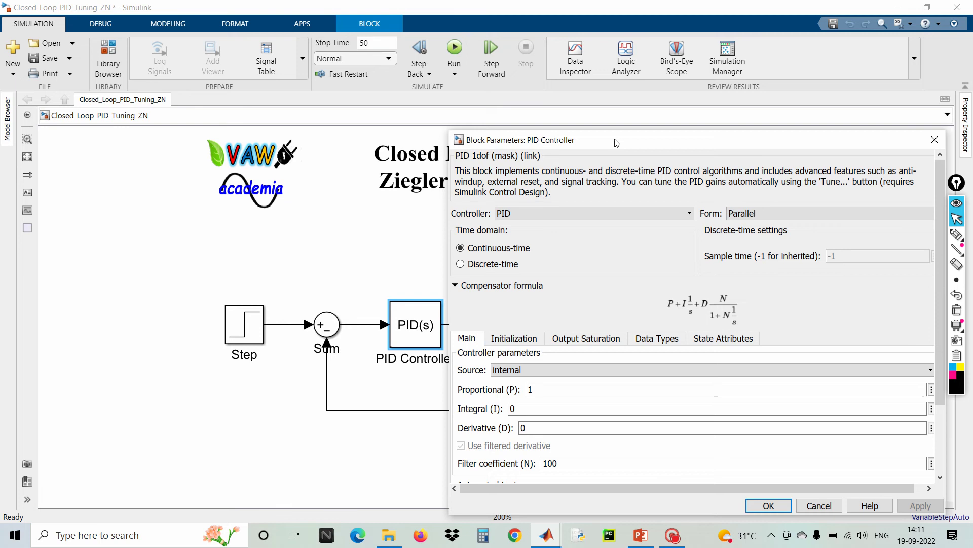
pyautogui.moveTo(616, 143); pyautogui.dragTo(524, 108)
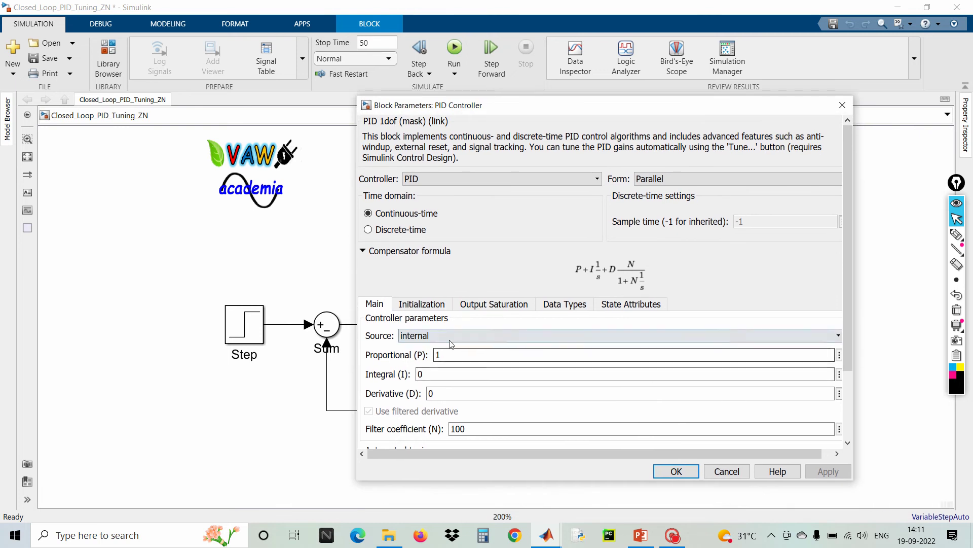
pyautogui.click(688, 472)
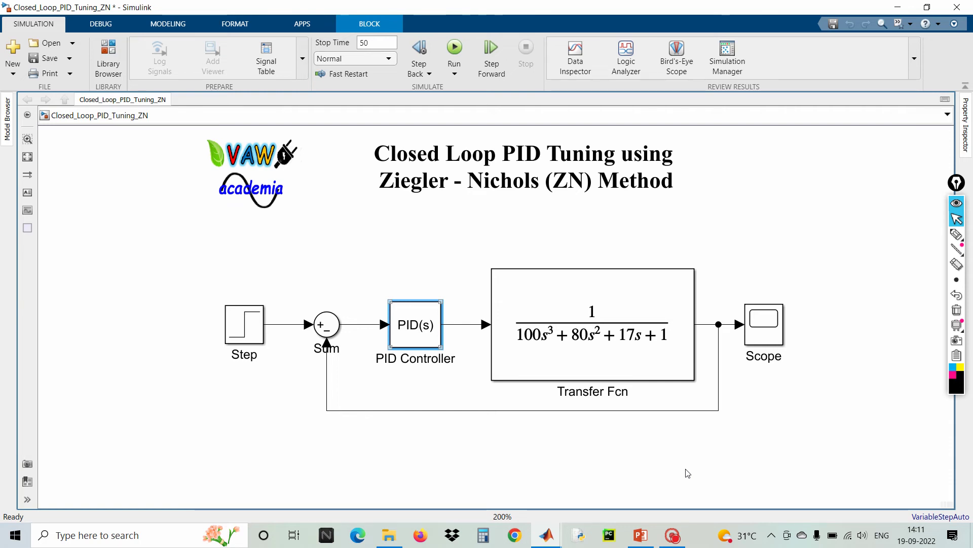
pyautogui.doubleClick(418, 318)
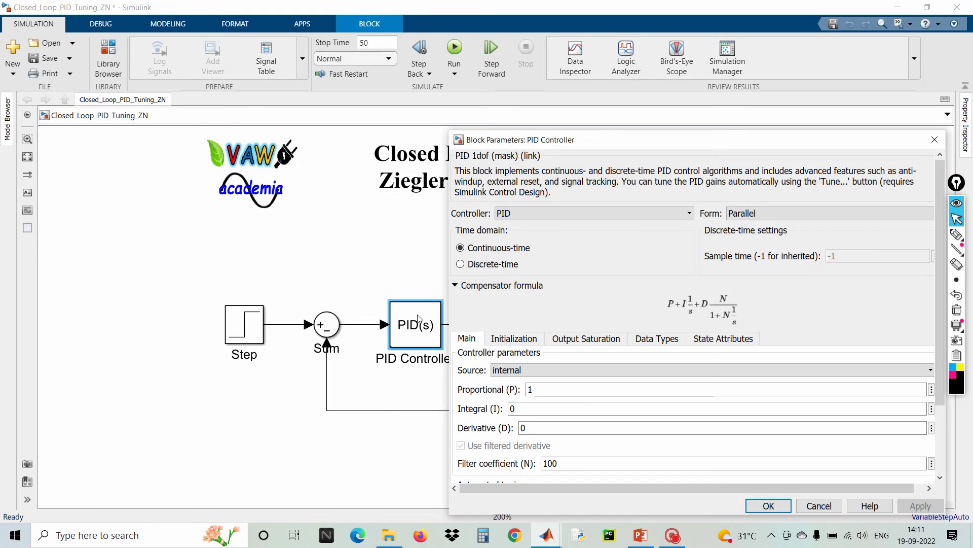
pyautogui.moveTo(596, 152); pyautogui.dragTo(510, 109)
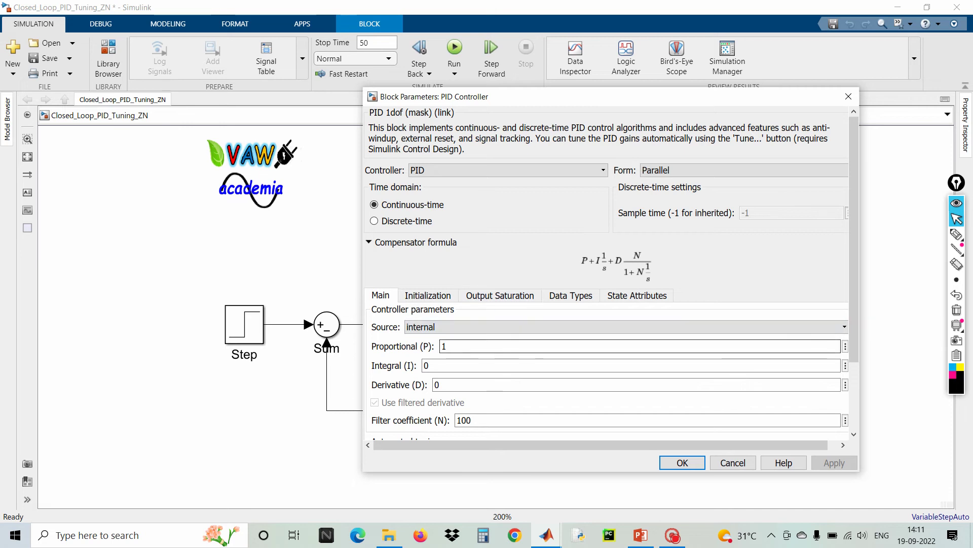
pyautogui.click(681, 462)
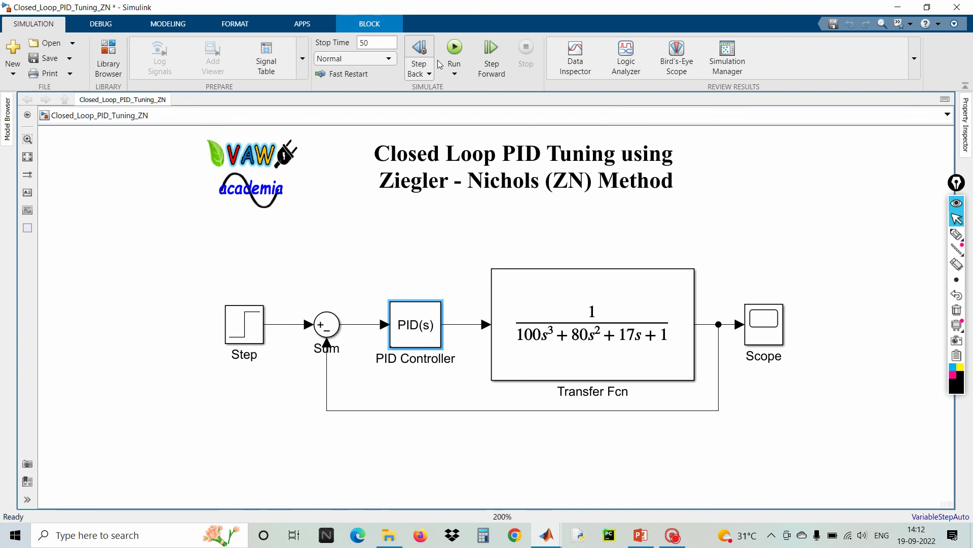
# Set the solver's max step size to 0.01 in the model's configuration parameters
pyautogui.click(168, 27)
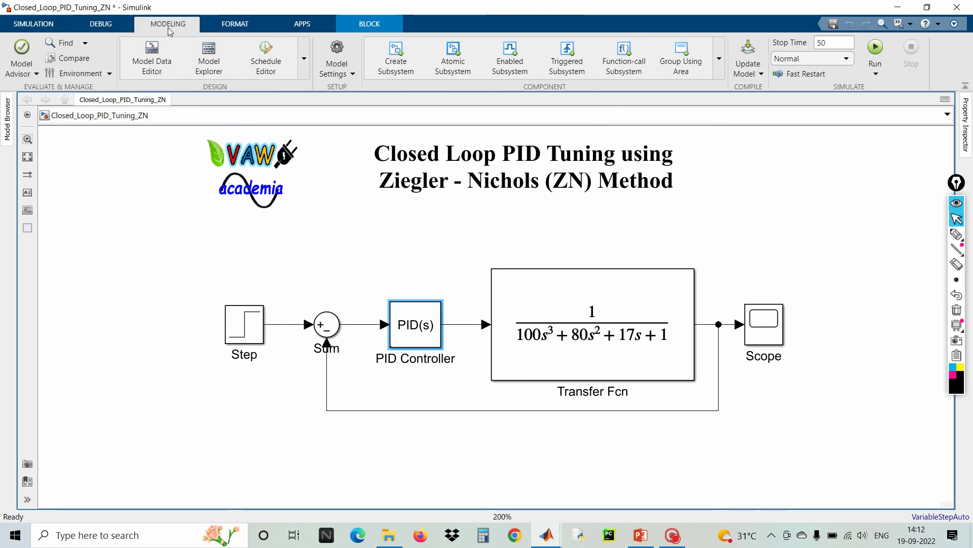
pyautogui.click(337, 51)
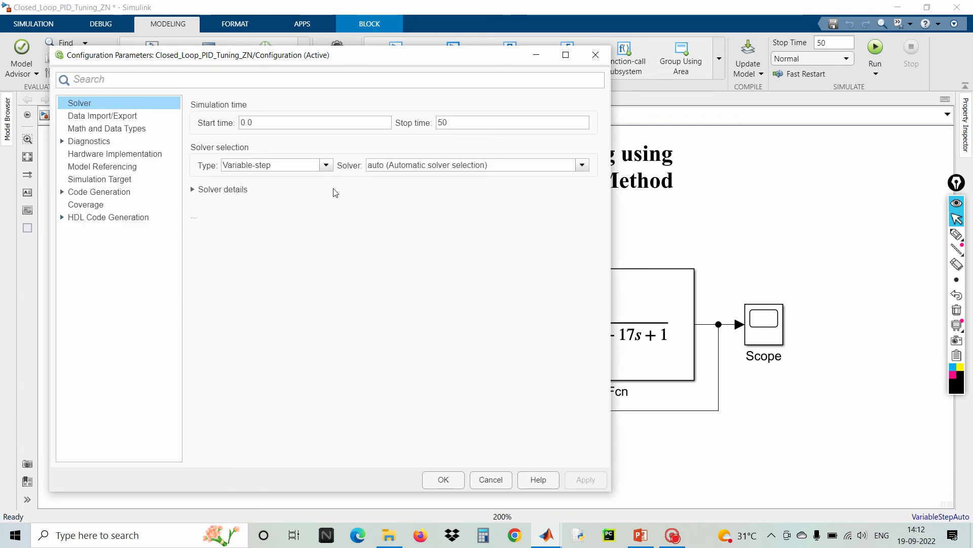
pyautogui.click(240, 195)
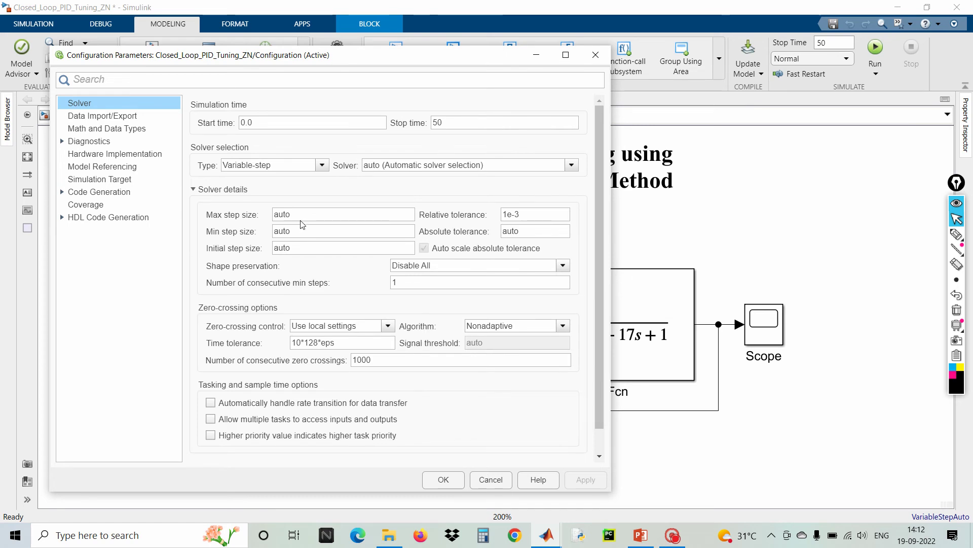
pyautogui.click(282, 215)
pyautogui.doubleClick(282, 215)
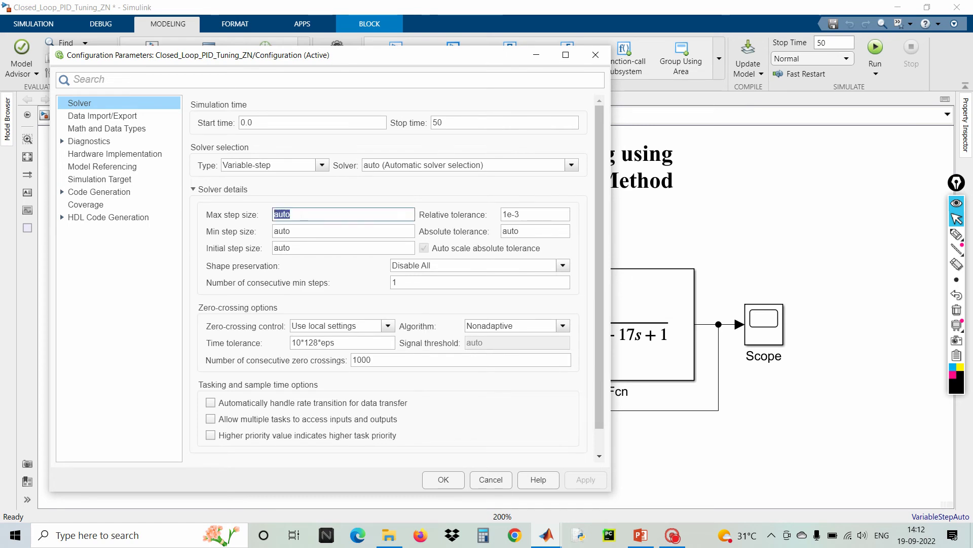
pyautogui.press('BackSpace')
pyautogui.write('0.01')
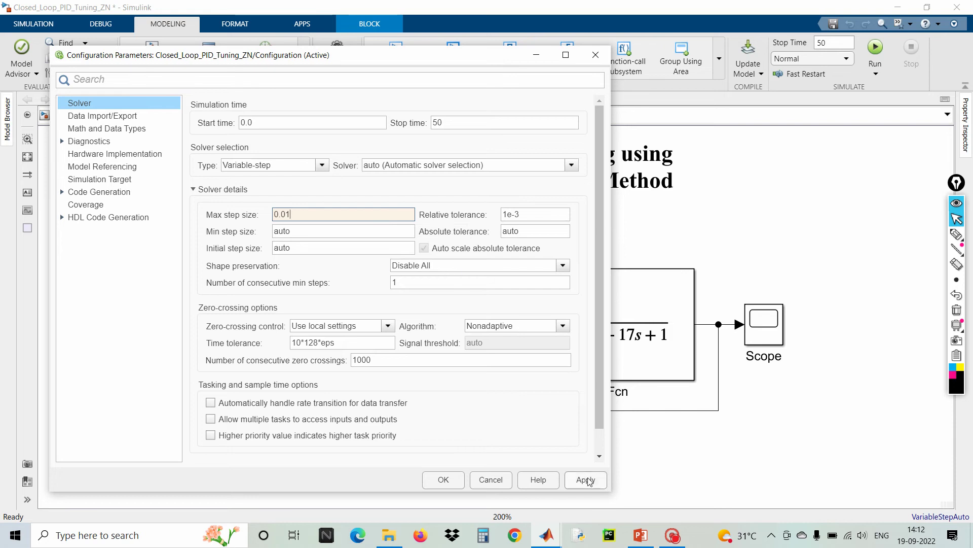
pyautogui.click(444, 479)
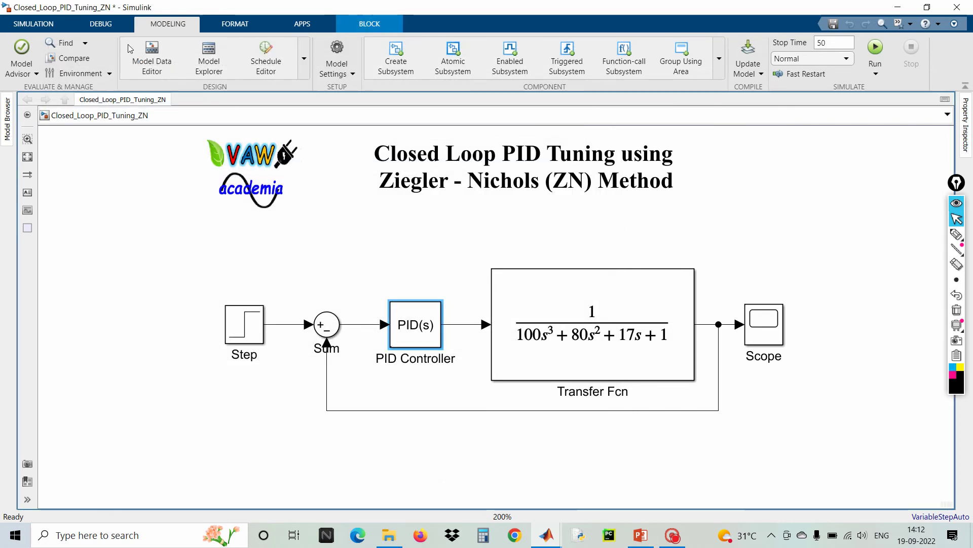
# Run the simulation and inspect the closed-loop step response in the Scope, closing it when done
pyautogui.click(47, 29)
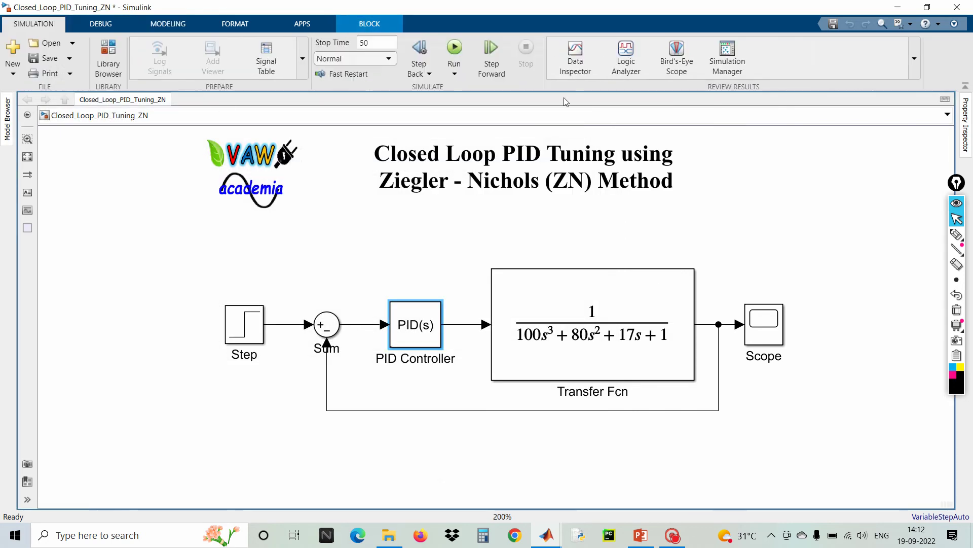
pyautogui.click(455, 47)
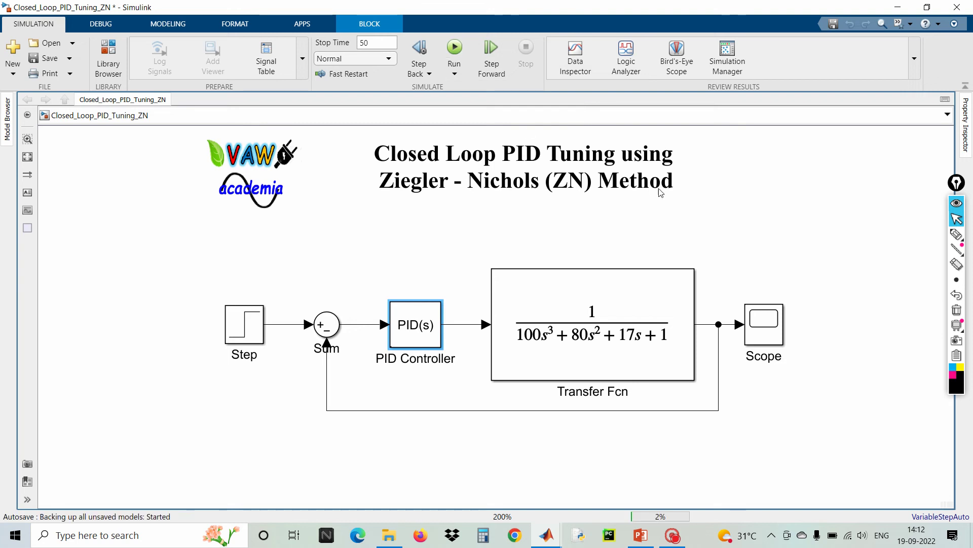
pyautogui.click(764, 338)
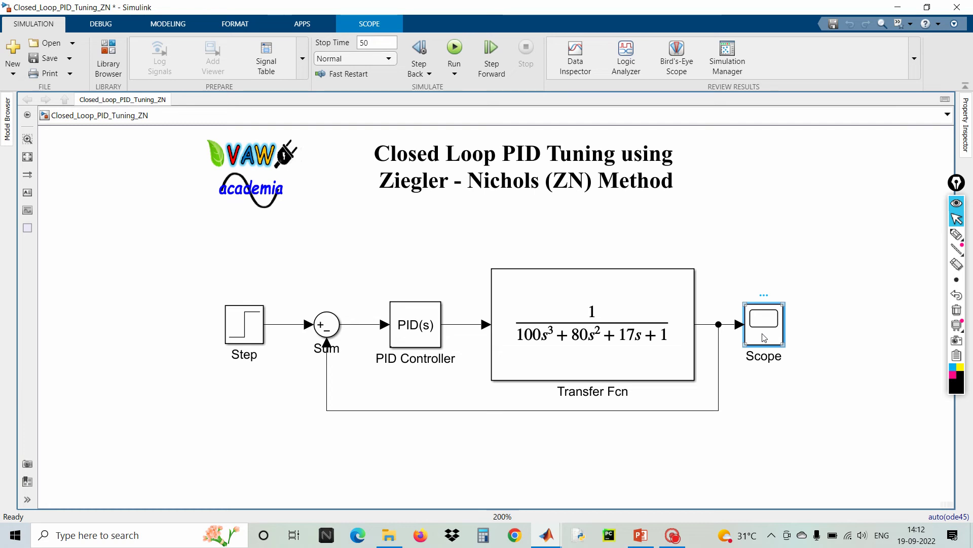
pyautogui.doubleClick(764, 338)
pyautogui.click(618, 102)
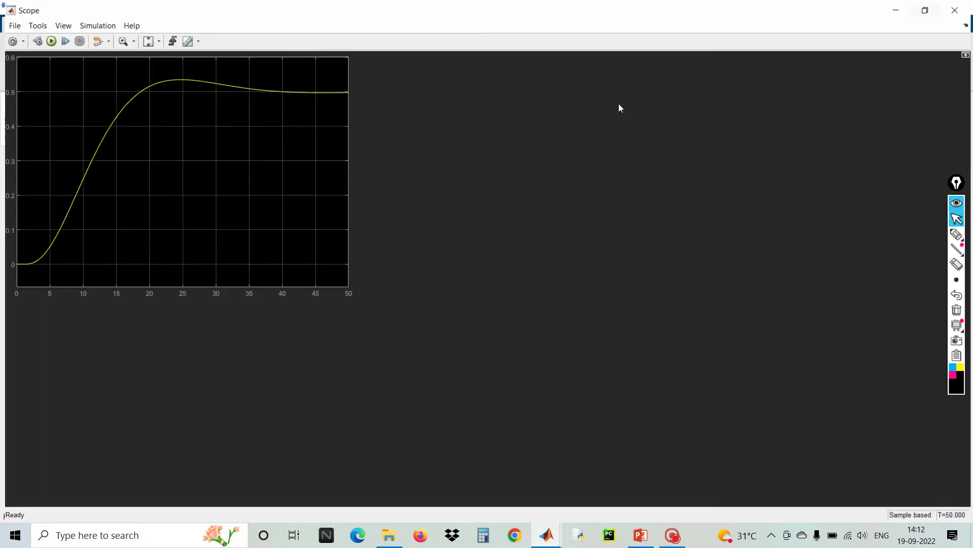
pyautogui.click(957, 7)
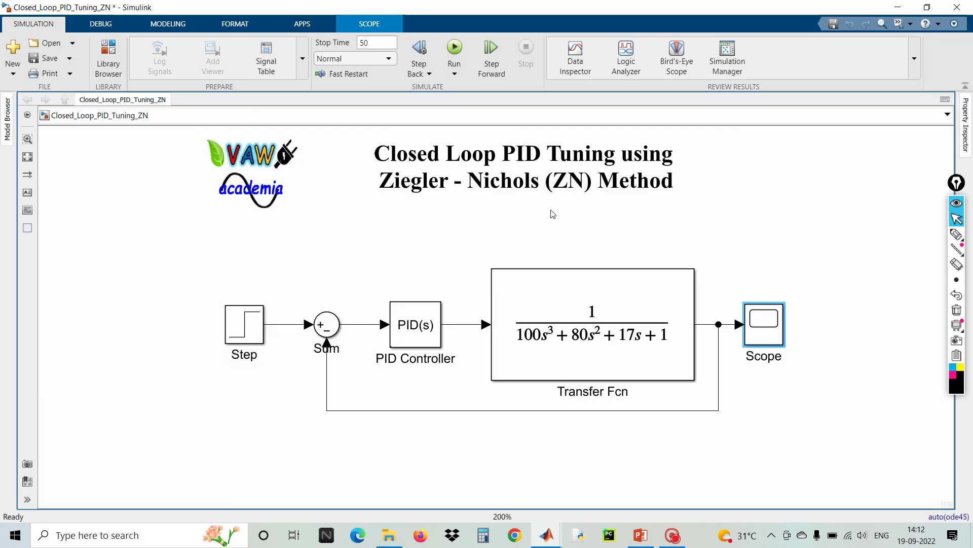
# Set the PID Controller's proportional gain to 5 and accept the change
pyautogui.doubleClick(419, 334)
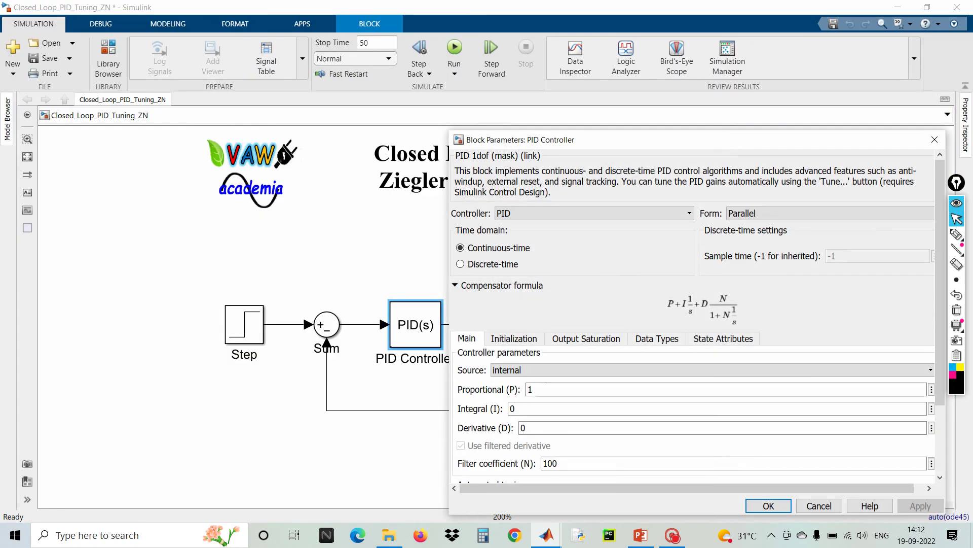
pyautogui.write('5')
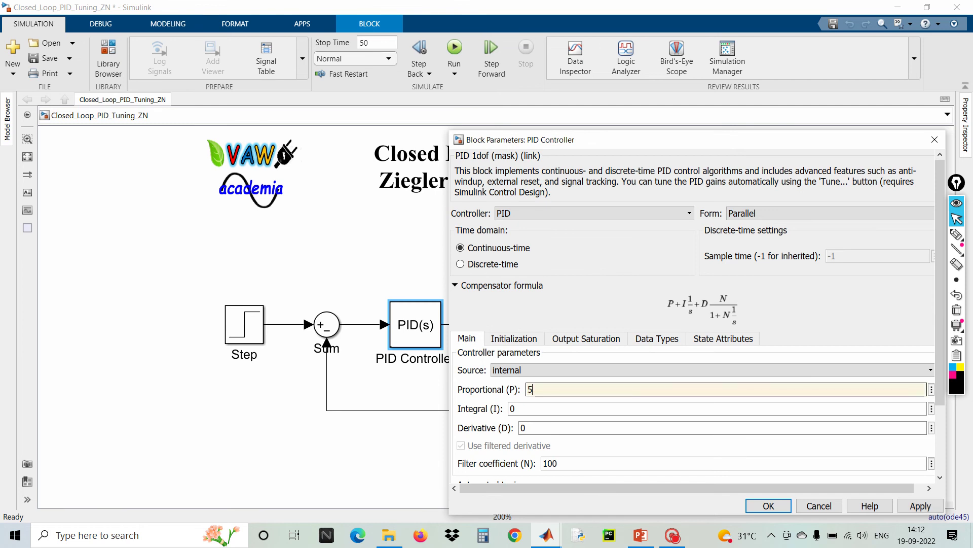
pyautogui.click(920, 506)
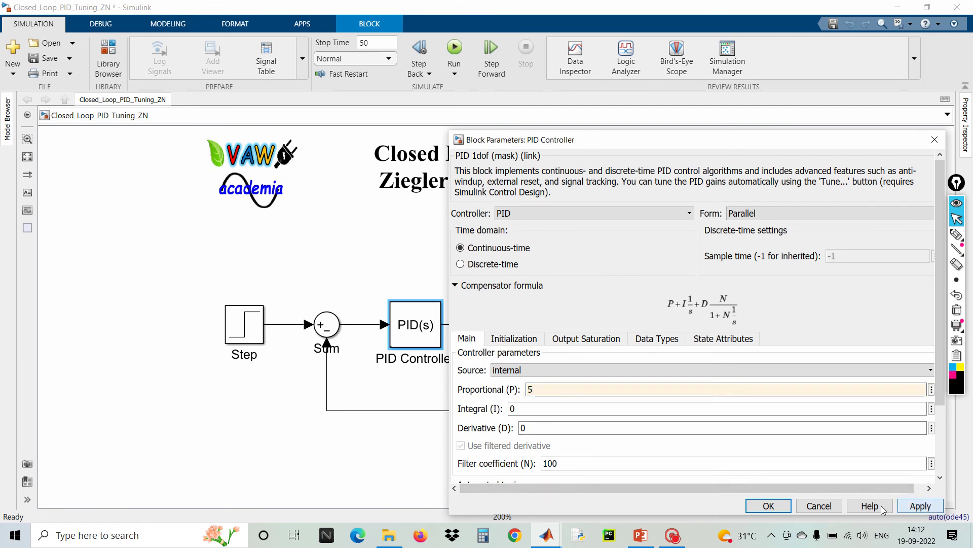
pyautogui.click(769, 506)
# Run the simulation with the proportional gain of 5 and view the response in the Scope, closing it when done
pyautogui.click(455, 49)
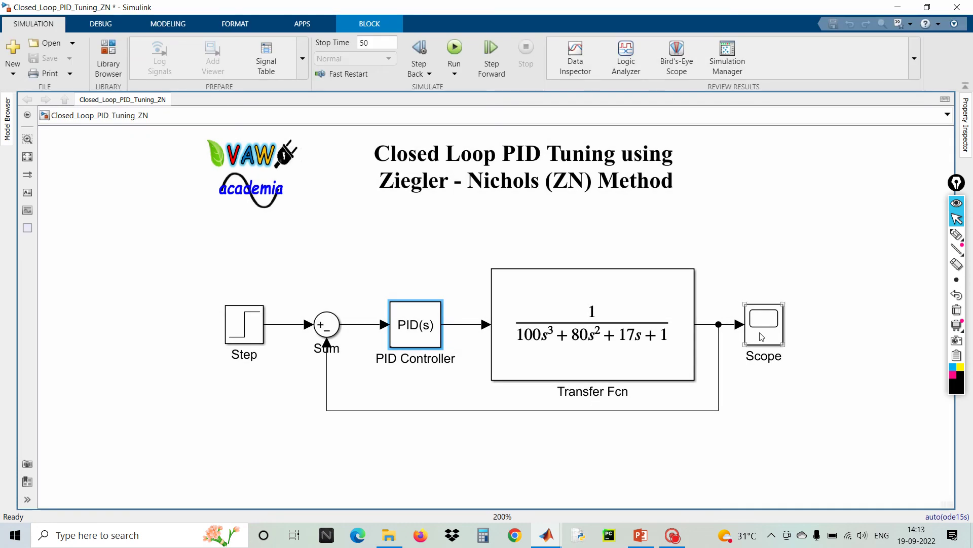
pyautogui.doubleClick(760, 334)
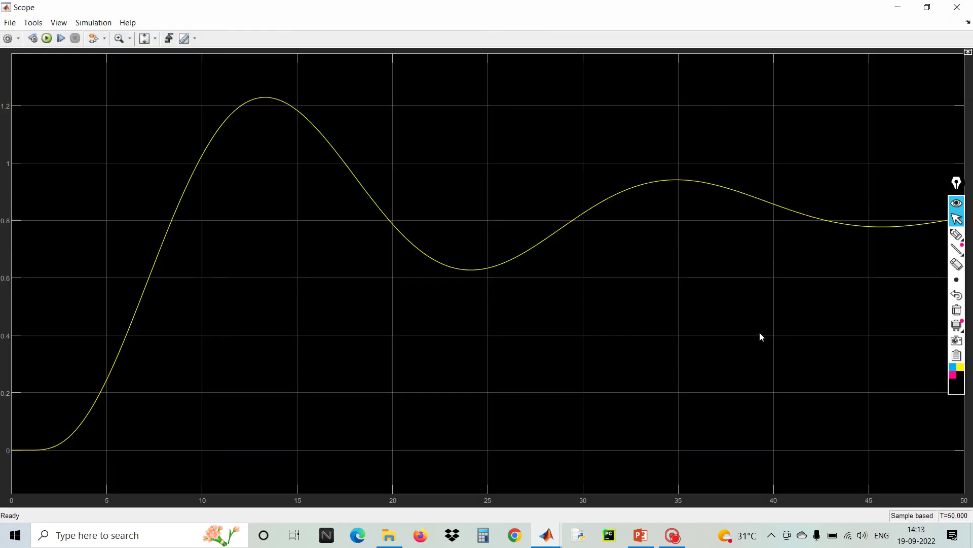
pyautogui.click(957, 7)
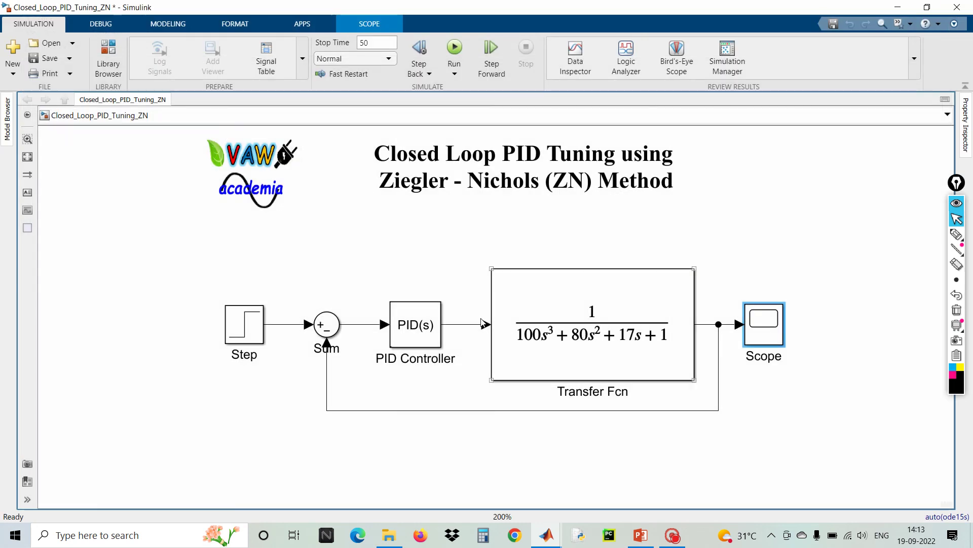
# Set the PID Controller's proportional gain to 10 and accept the change
pyautogui.click(427, 338)
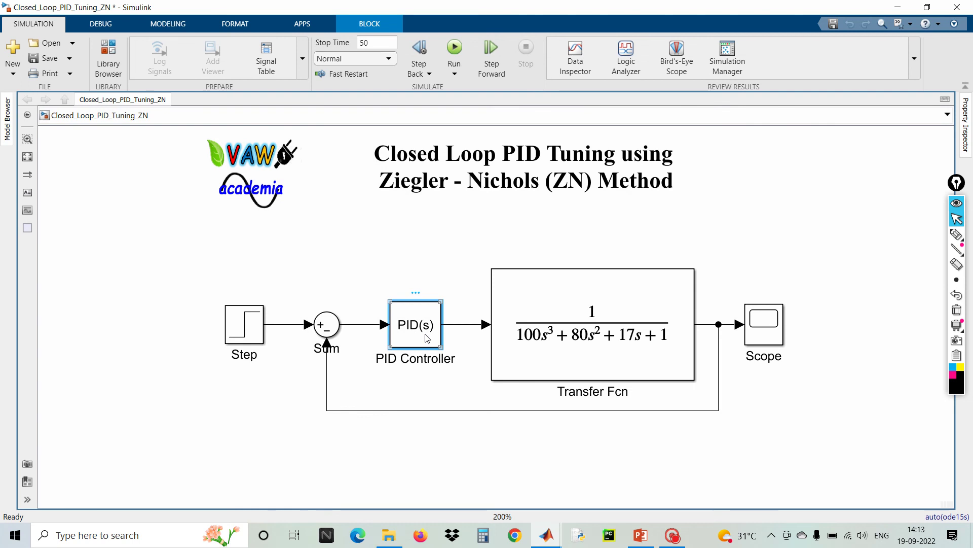
pyautogui.doubleClick(427, 337)
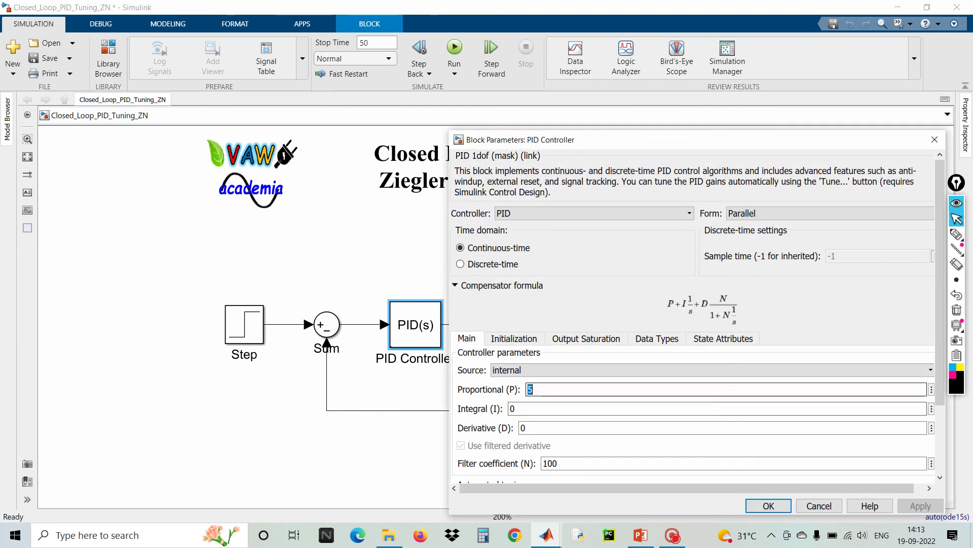
pyautogui.write('10')
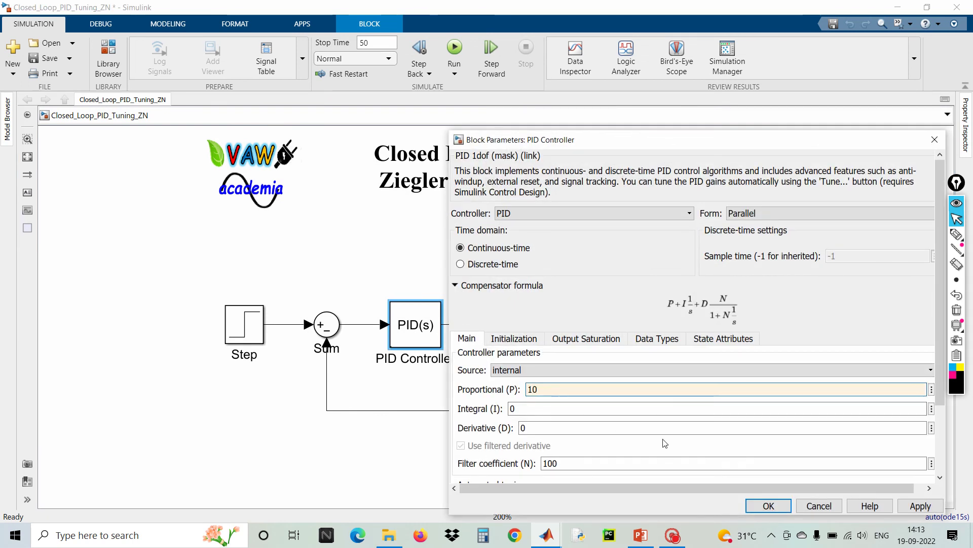
pyautogui.click(769, 506)
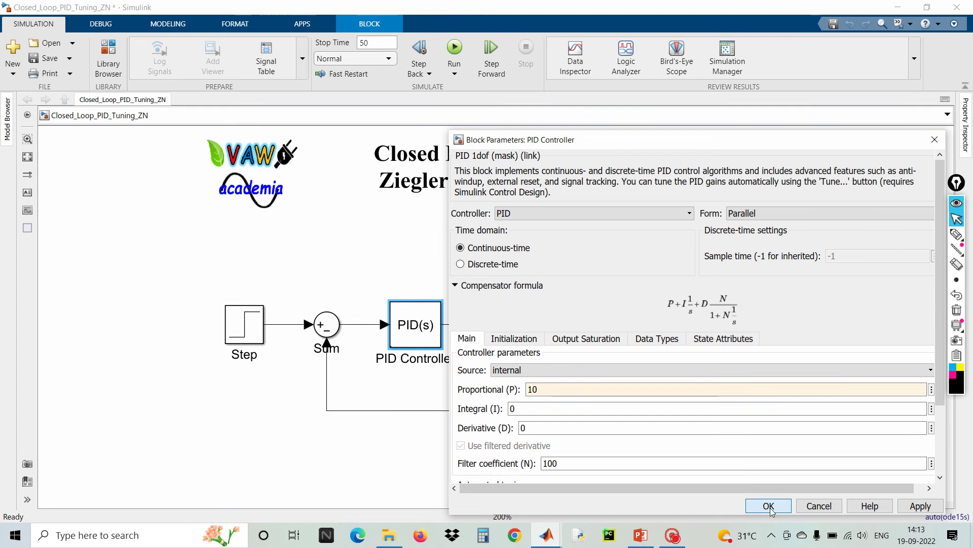
# Run the simulation with the proportional gain of 10 and view the response in the Scope, closing it when done
pyautogui.click(455, 54)
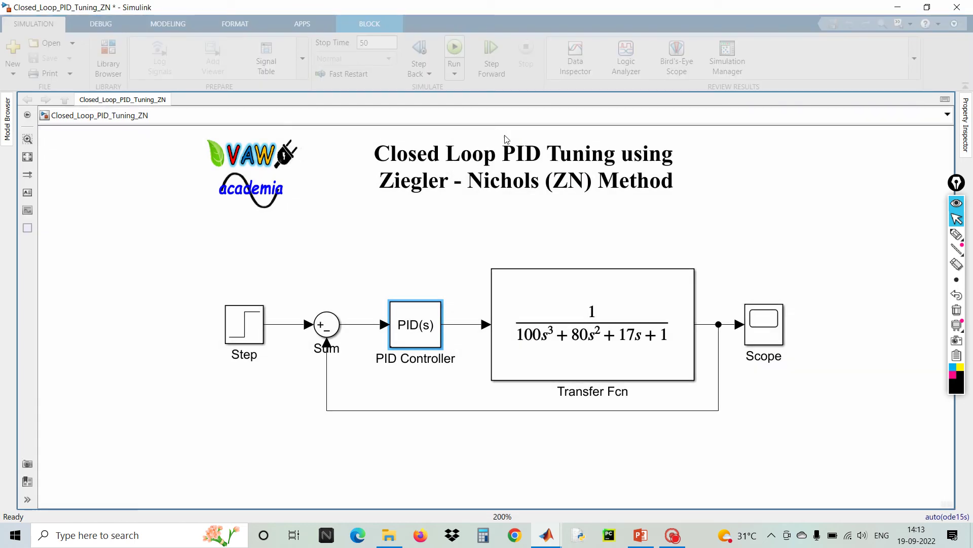
pyautogui.click(774, 329)
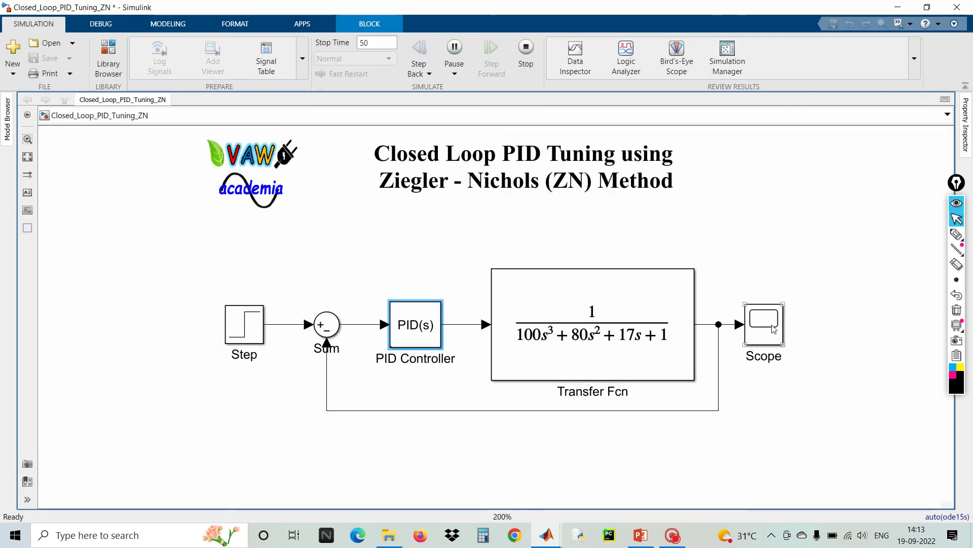
pyautogui.doubleClick(773, 328)
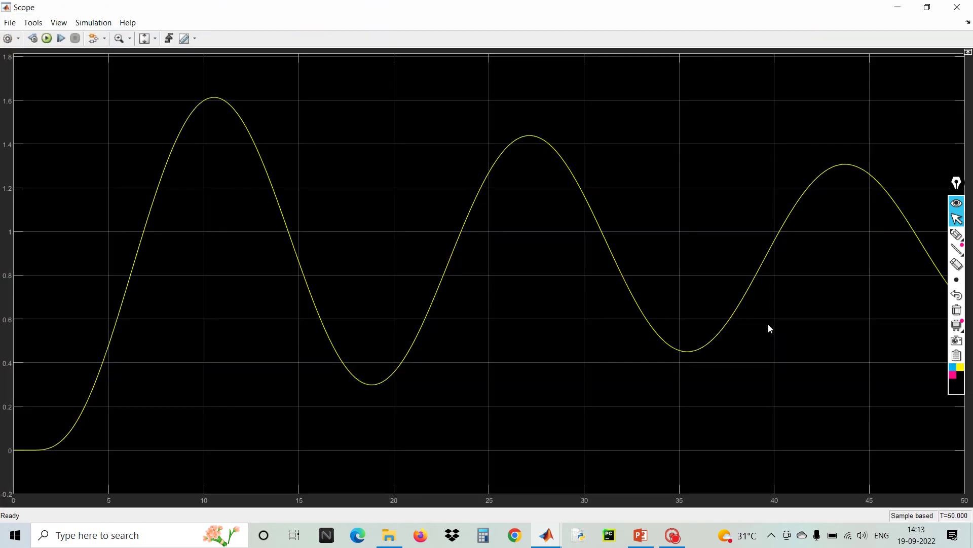
pyautogui.click(957, 8)
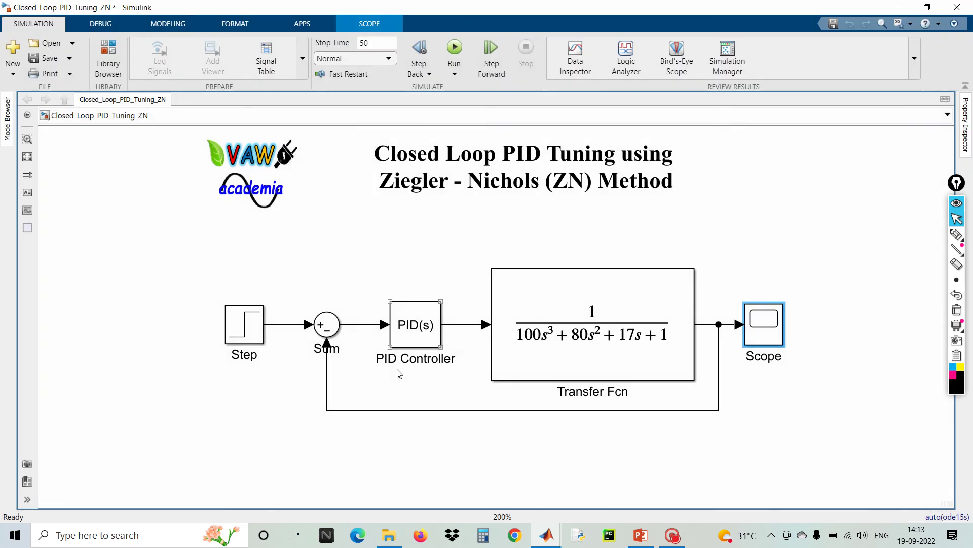
# Set the PID Controller's proportional gain to 12.6, apply it and close the block parameters
pyautogui.click(419, 327)
pyautogui.doubleClick(419, 327)
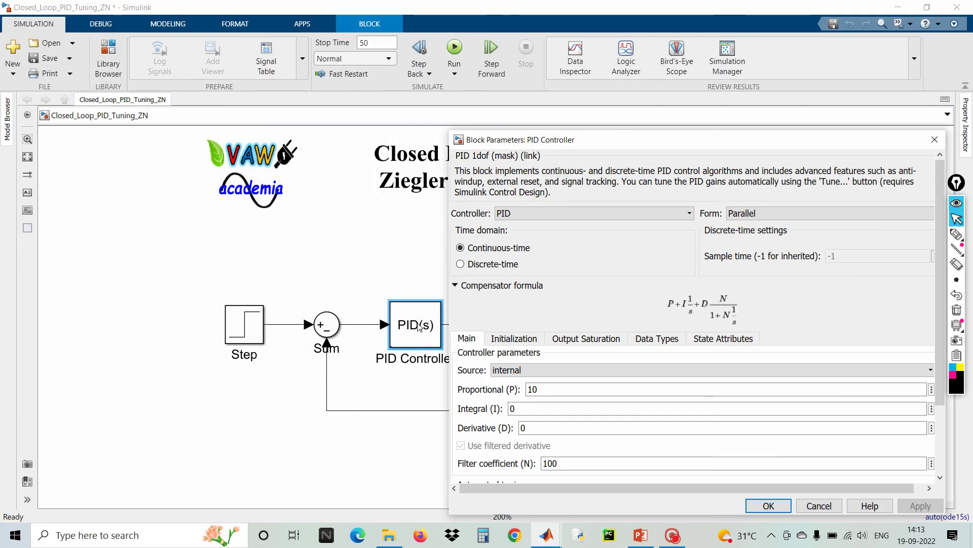
pyautogui.moveTo(624, 140); pyautogui.dragTo(556, 95)
pyautogui.doubleClick(465, 344)
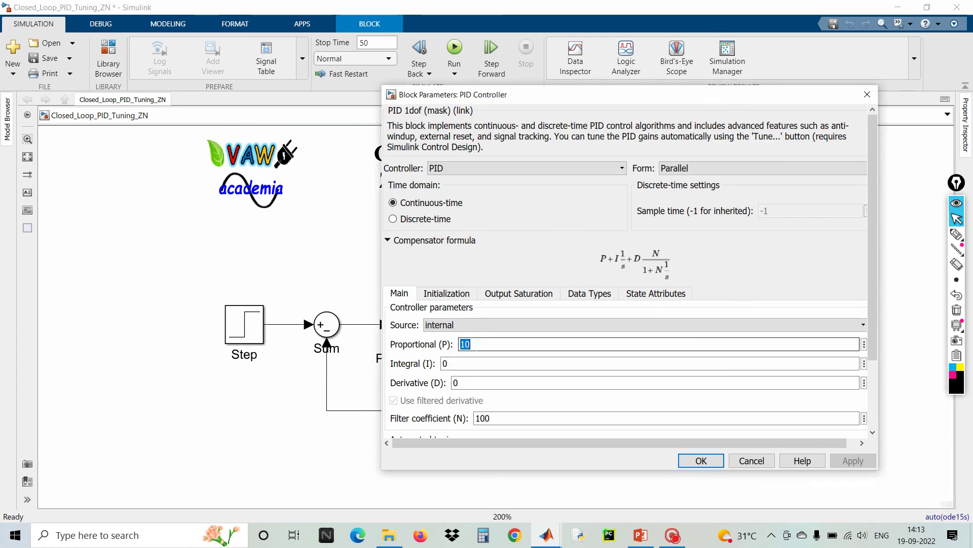
pyautogui.write('12')
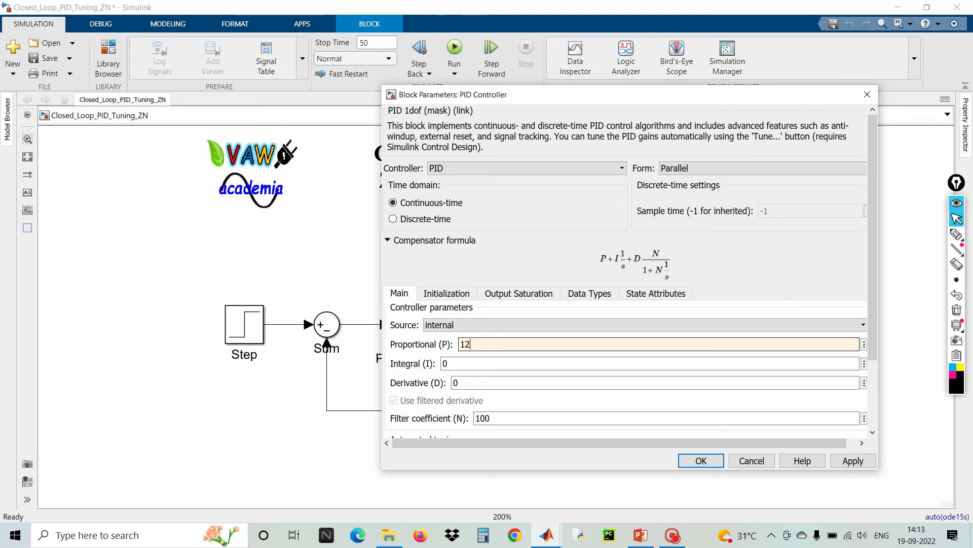
pyautogui.write('.6')
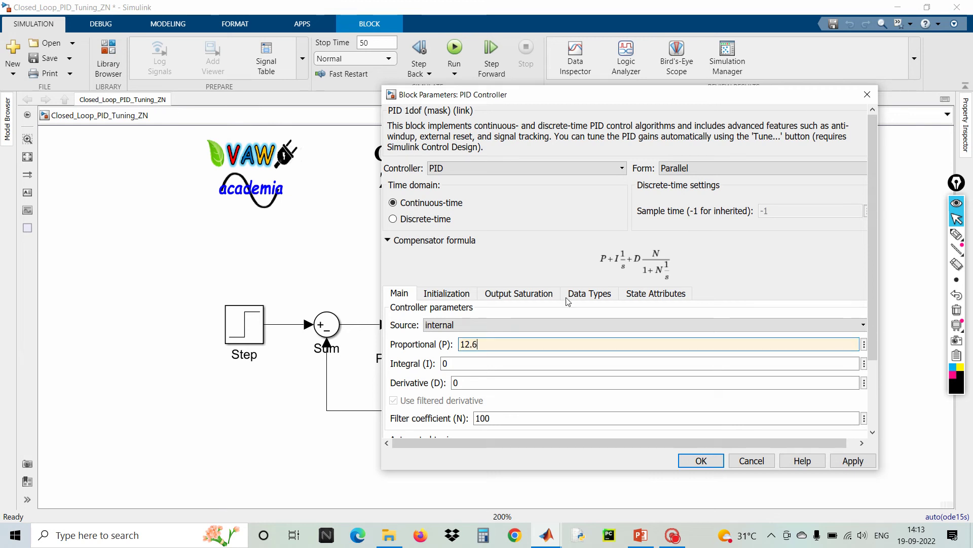
pyautogui.click(848, 462)
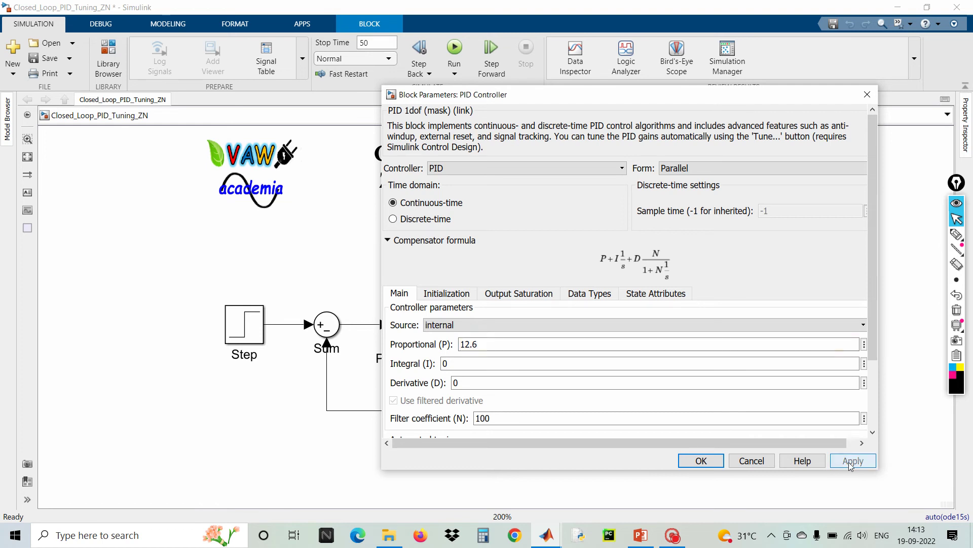
pyautogui.click(713, 465)
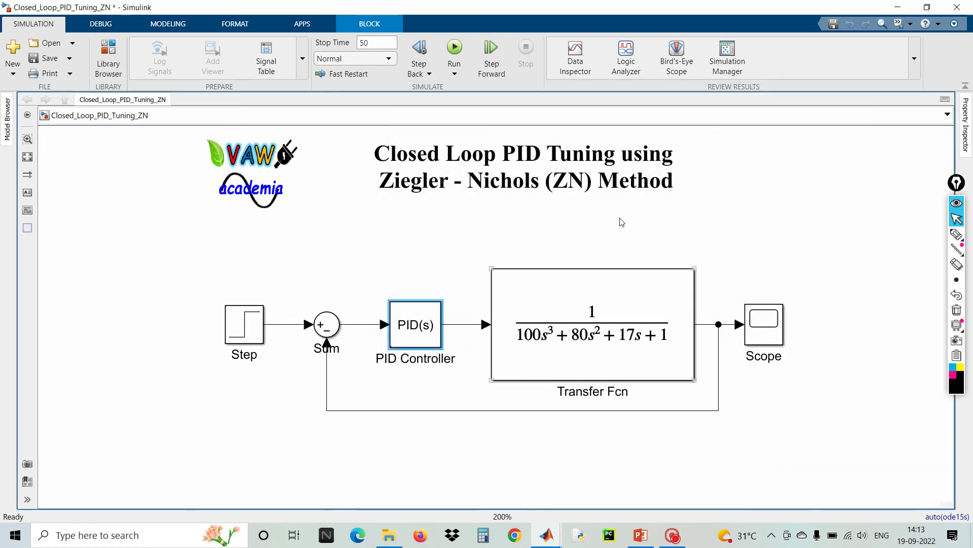
# Run the simulation and measure the response's oscillation period in the Scope using the Cycles section of Bilevel Measurements
pyautogui.click(460, 49)
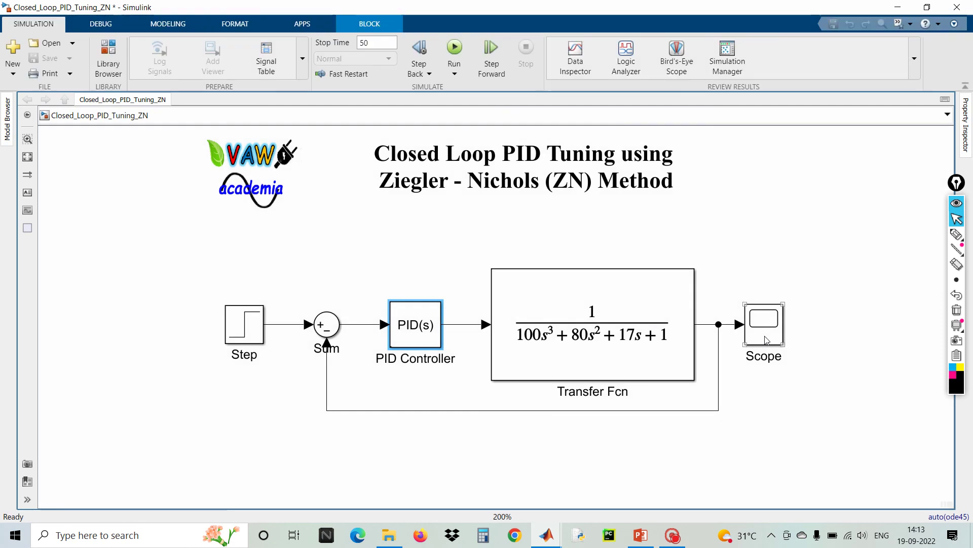
pyautogui.click(766, 340)
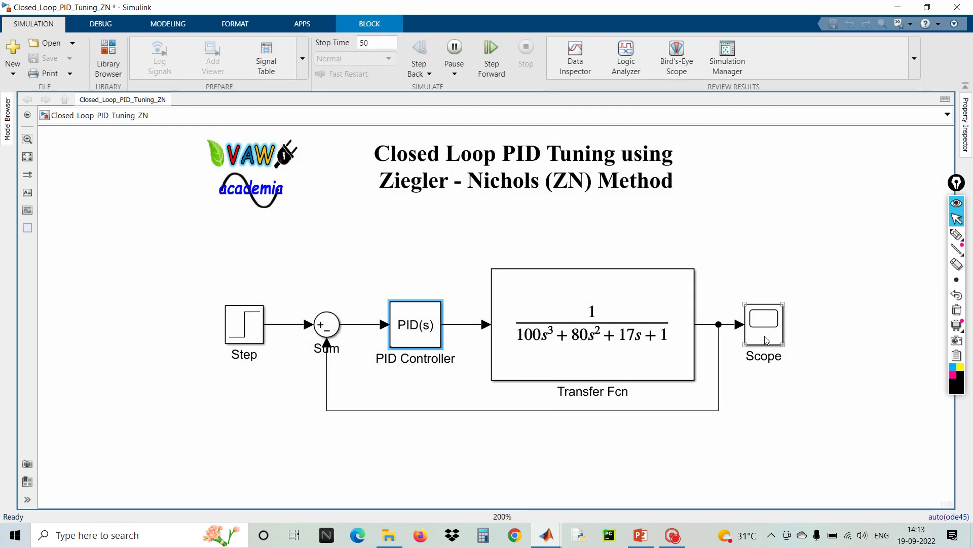
pyautogui.doubleClick(767, 340)
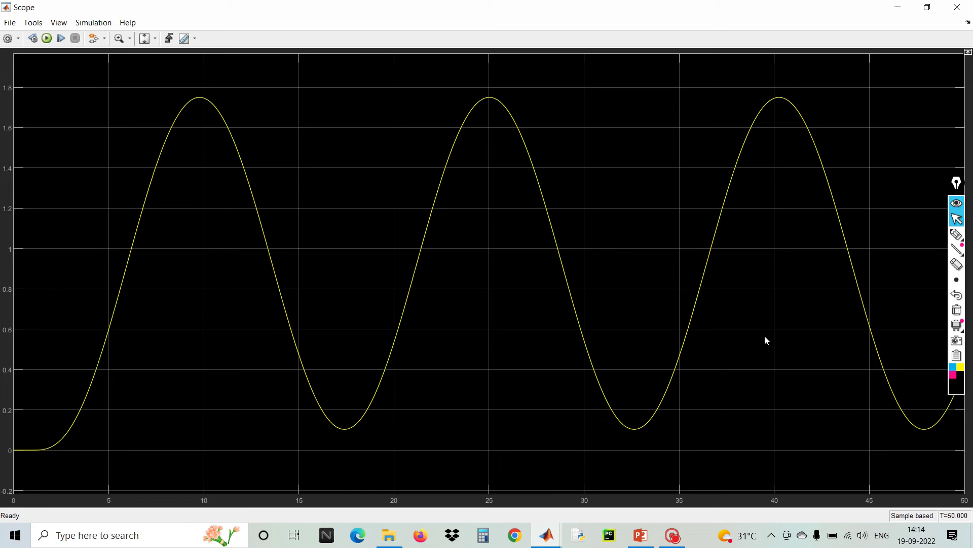
pyautogui.click(194, 38)
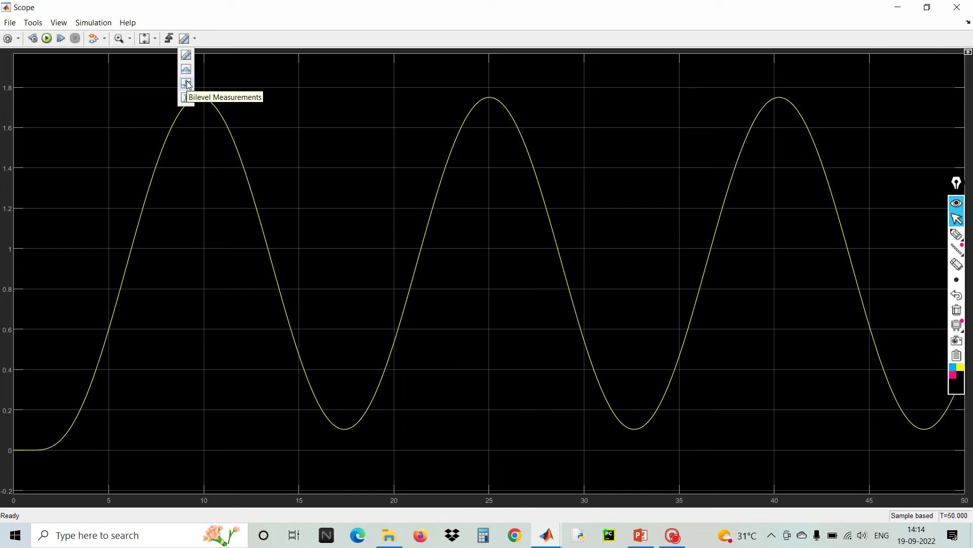
pyautogui.click(186, 82)
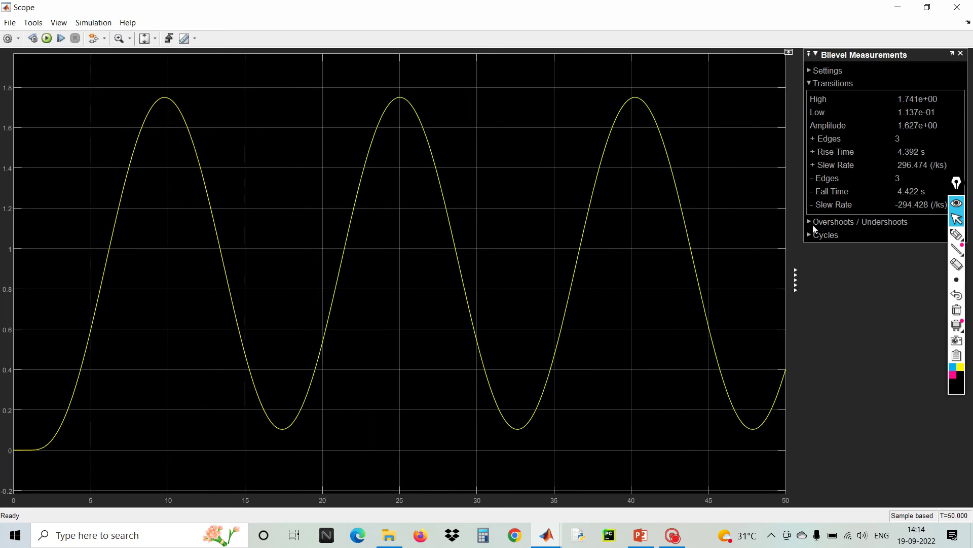
pyautogui.click(817, 234)
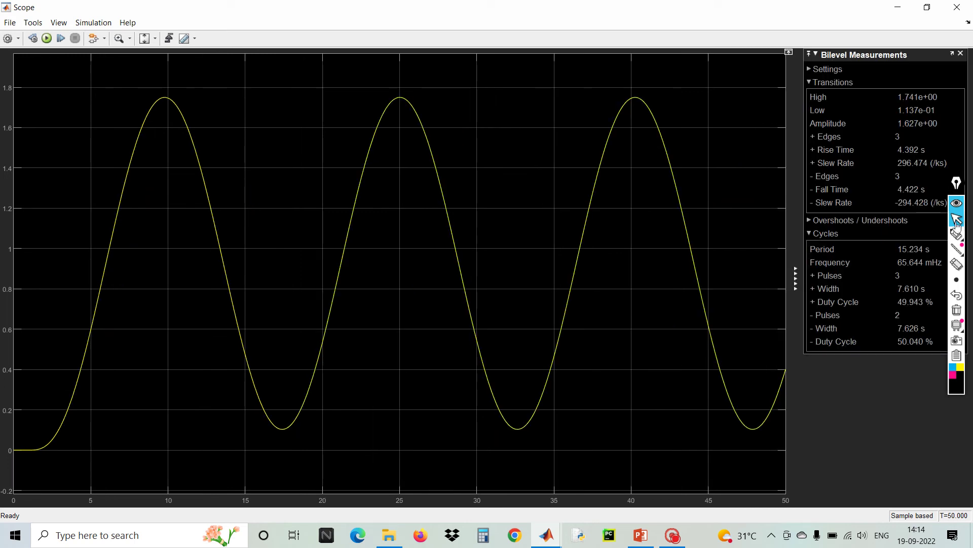
# Outline the Period measurement with a yellow annotation pen and handwrite the label Pu beneath the bilevel measurements
pyautogui.click(960, 368)
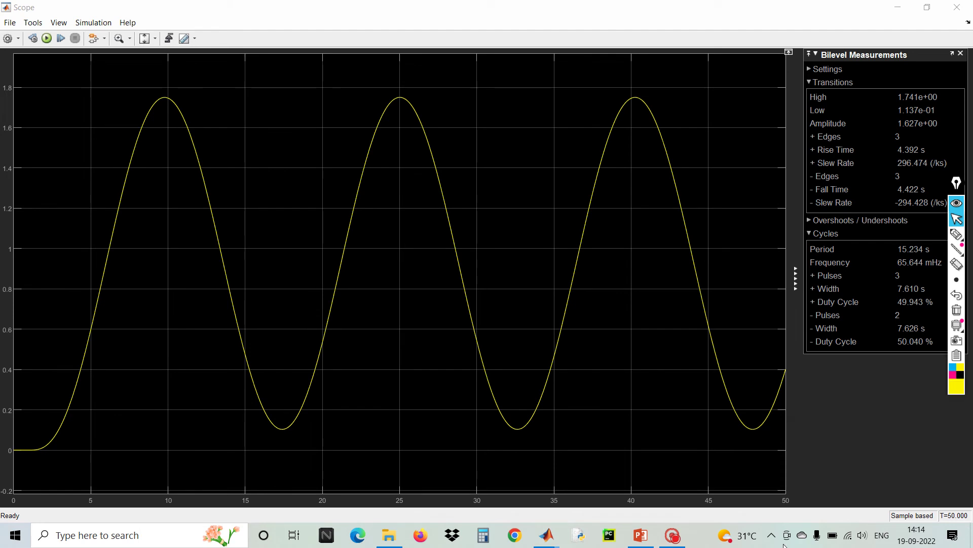
pyautogui.moveTo(956, 188)
pyautogui.mouseDown()
pyautogui.moveTo(936, 375)
pyautogui.moveTo(950, 401)
pyautogui.moveTo(963, 400)
pyautogui.mouseUp()
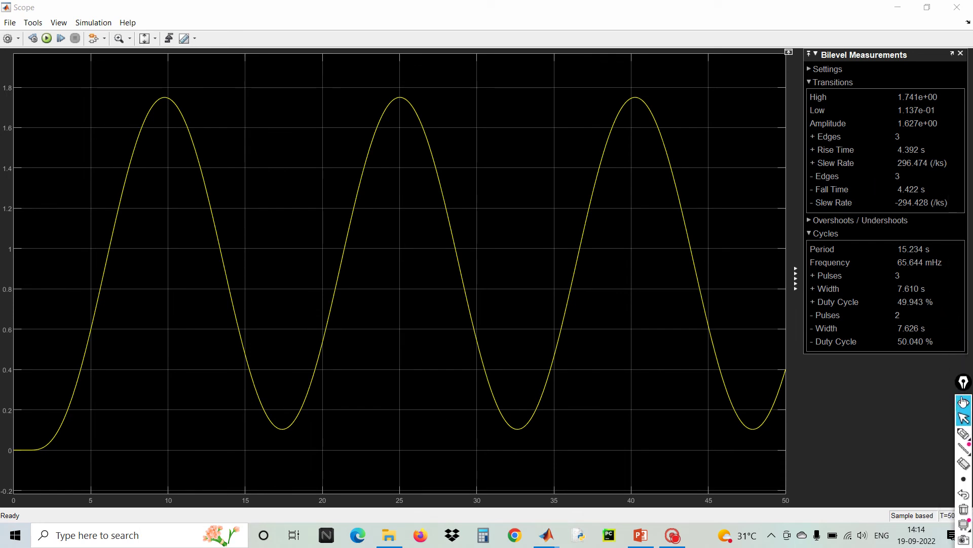
pyautogui.click(963, 433)
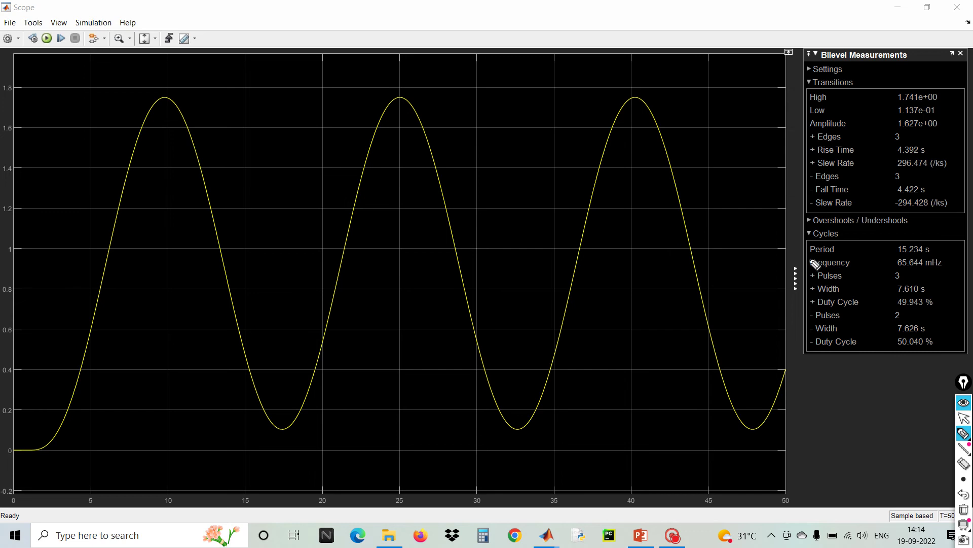
pyautogui.moveTo(804, 257)
pyautogui.mouseDown()
pyautogui.moveTo(941, 263)
pyautogui.moveTo(928, 232)
pyautogui.moveTo(799, 234)
pyautogui.moveTo(801, 258)
pyautogui.moveTo(830, 262)
pyautogui.mouseUp()
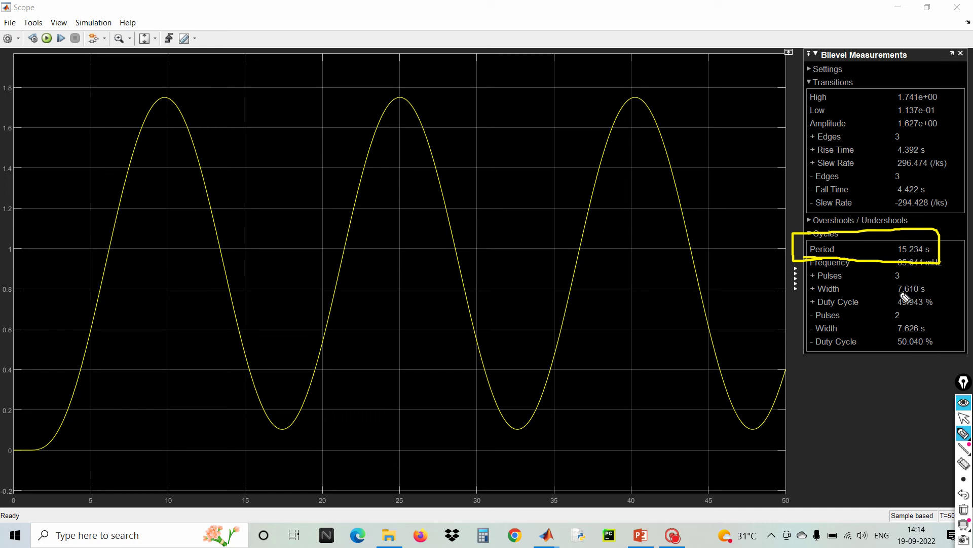
pyautogui.click(829, 378)
pyautogui.moveTo(831, 380)
pyautogui.mouseDown()
pyautogui.moveTo(836, 435)
pyautogui.moveTo(848, 375)
pyautogui.moveTo(813, 407)
pyautogui.moveTo(880, 435)
pyautogui.mouseUp()
pyautogui.click(843, 420)
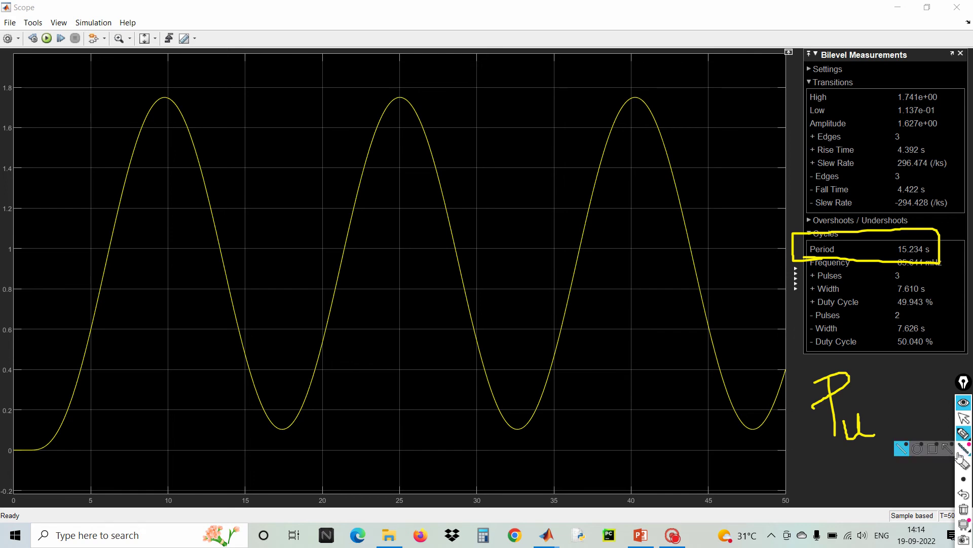
# Clear the on-screen annotations and switch from the annotation pen back to the normal pointer
pyautogui.click(964, 509)
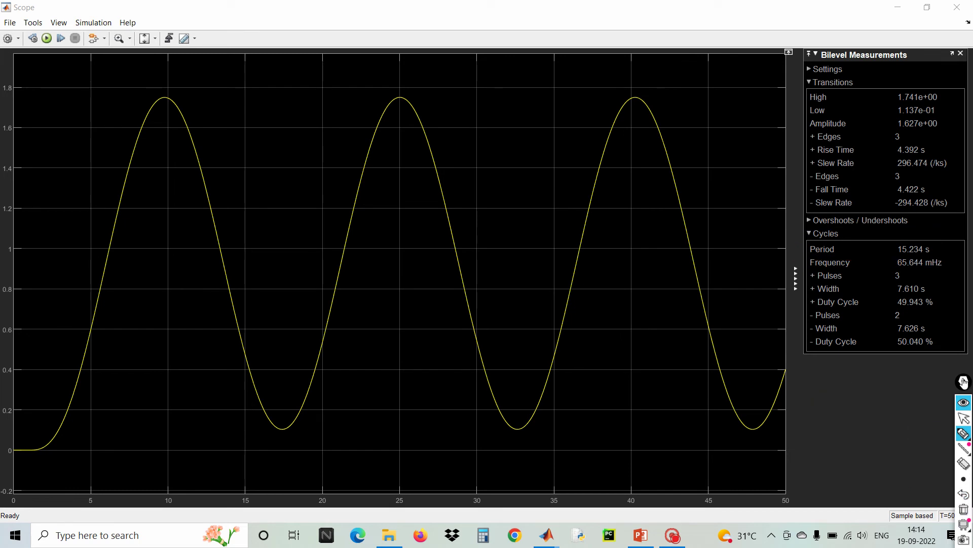
pyautogui.moveTo(964, 383); pyautogui.dragTo(962, 197)
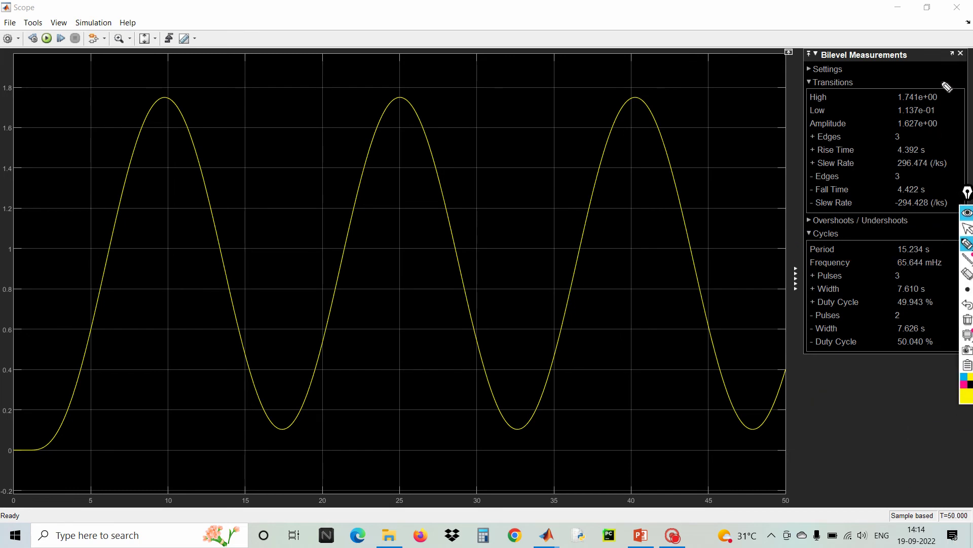
pyautogui.click(967, 227)
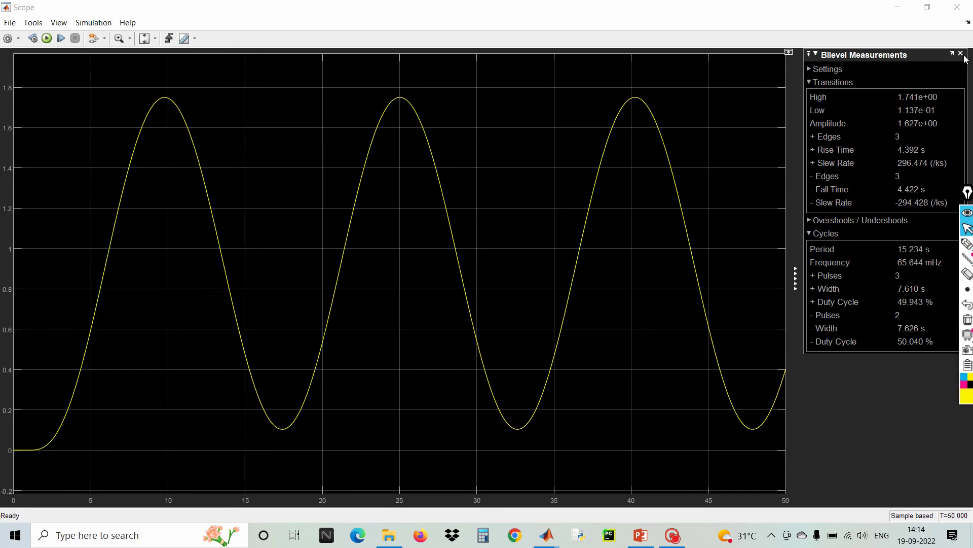
# Close the Scope's bilevel measurements and switch to PowerPoint to view the Ziegler–Nichols Tuning Table slide
pyautogui.click(961, 53)
pyautogui.click(904, 11)
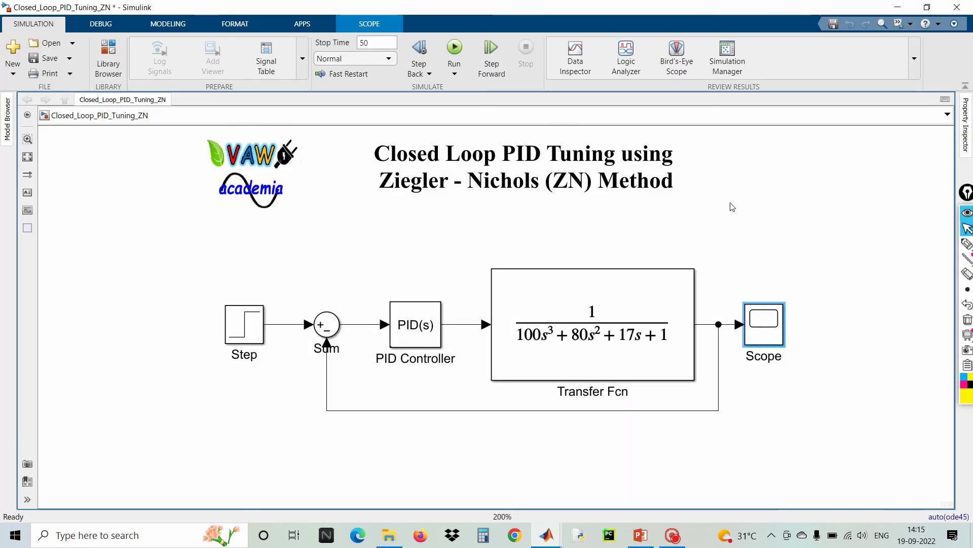
pyautogui.click(641, 537)
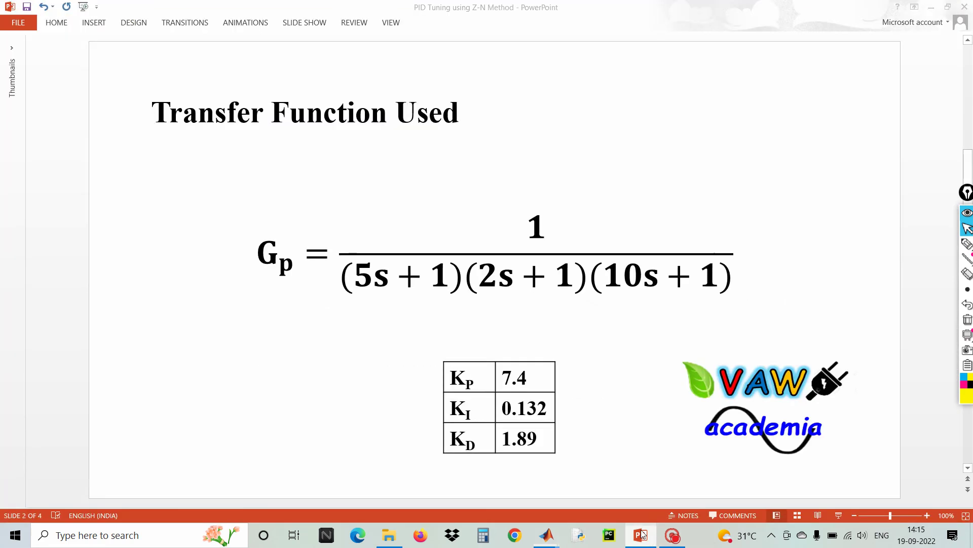
pyautogui.scroll(-1, 600, 345)
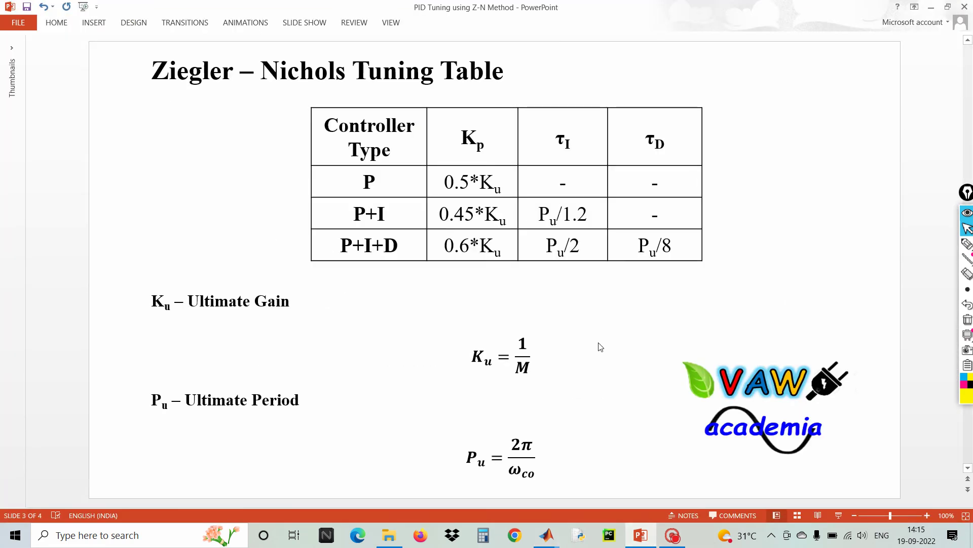